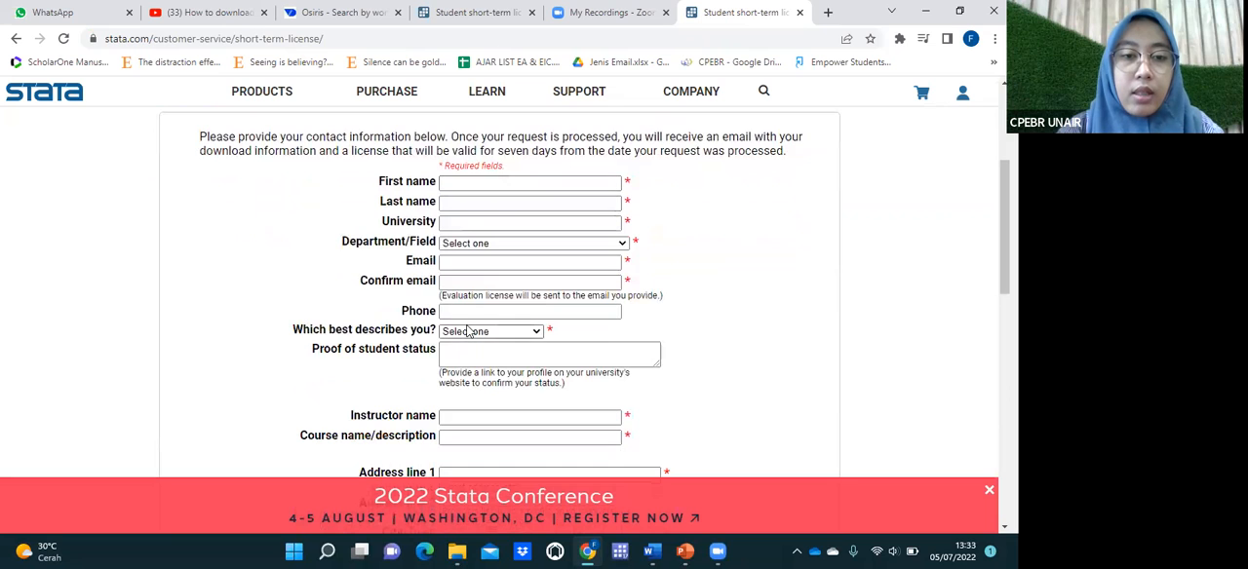
# Step: Return to the completed student short-term license request form and review its contact, instructor, course and address details
pyautogui.scroll(3, 469, 331)
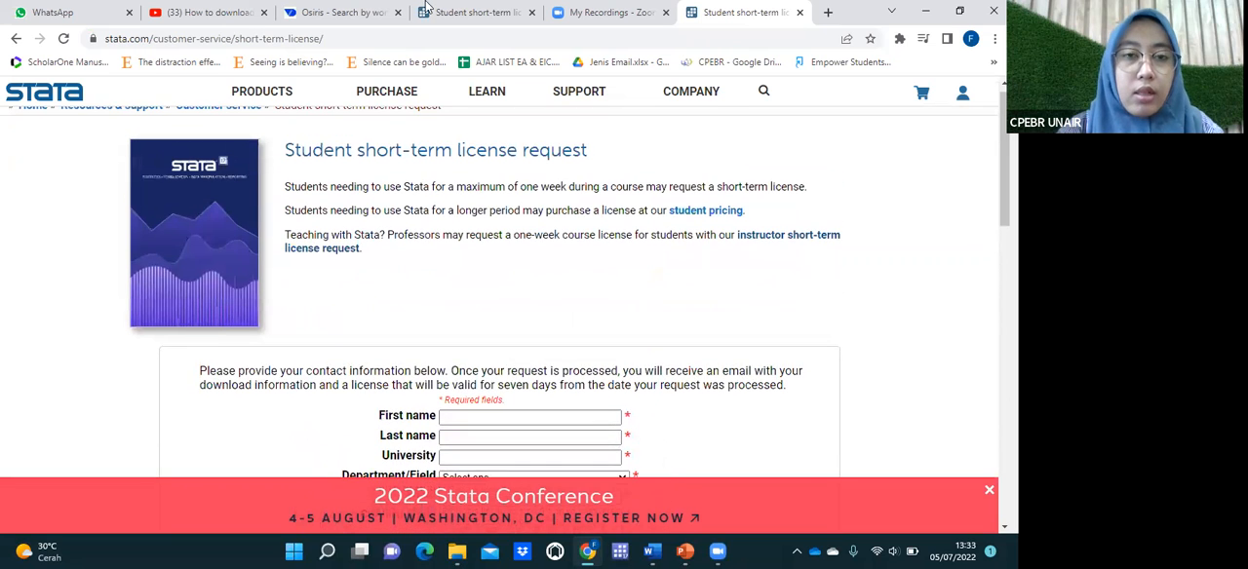
pyautogui.click(426, 7)
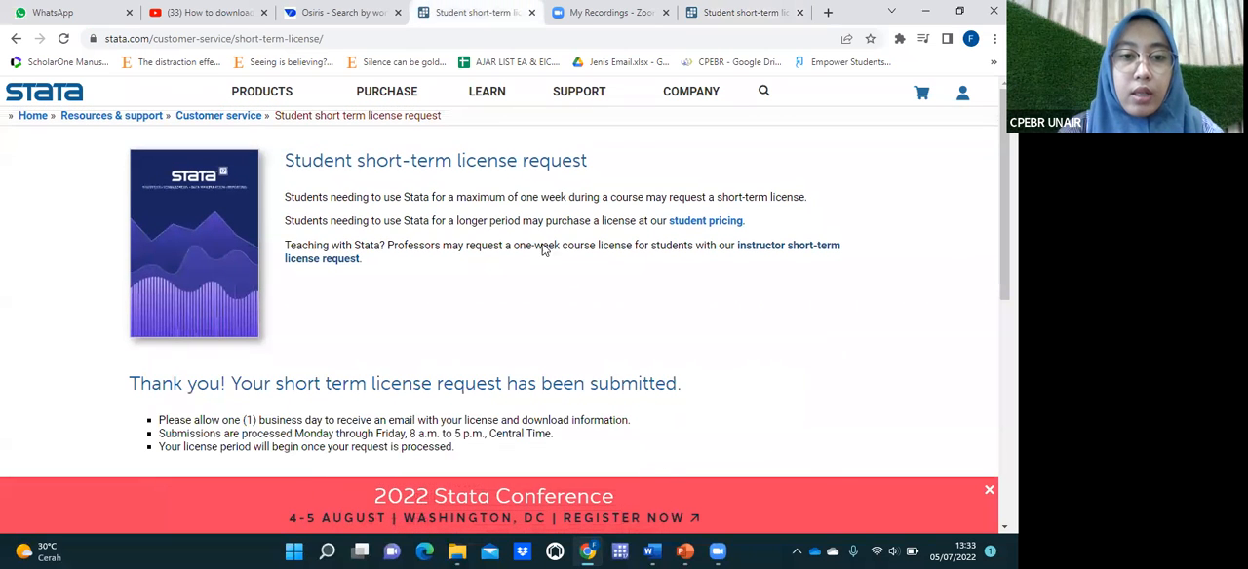
pyautogui.click(16, 38)
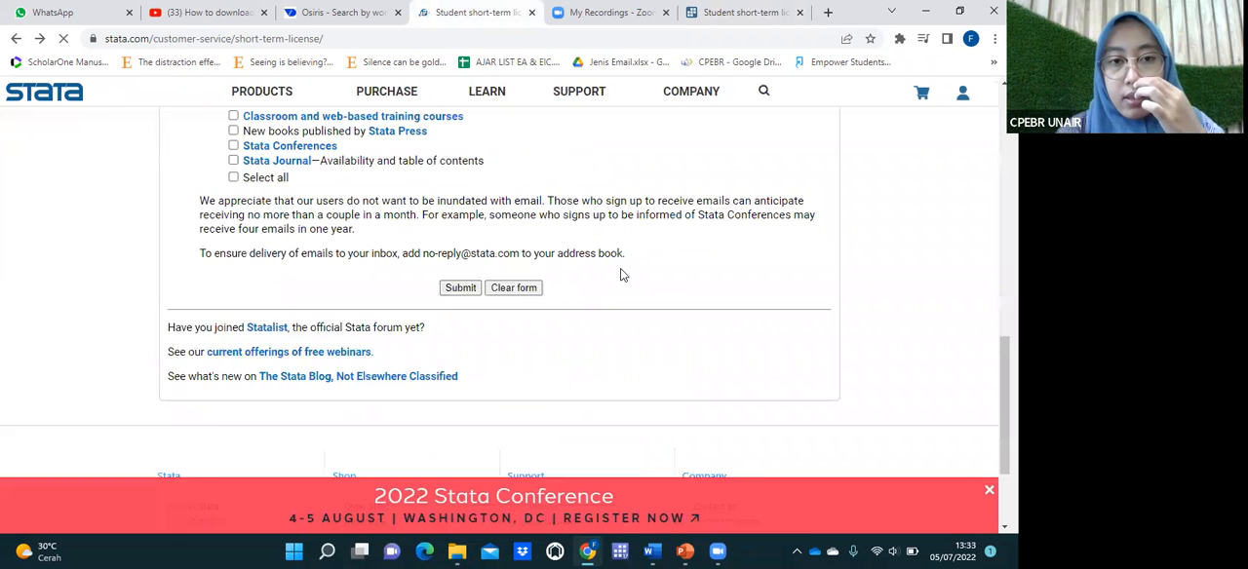
pyautogui.scroll(6, 620, 277)
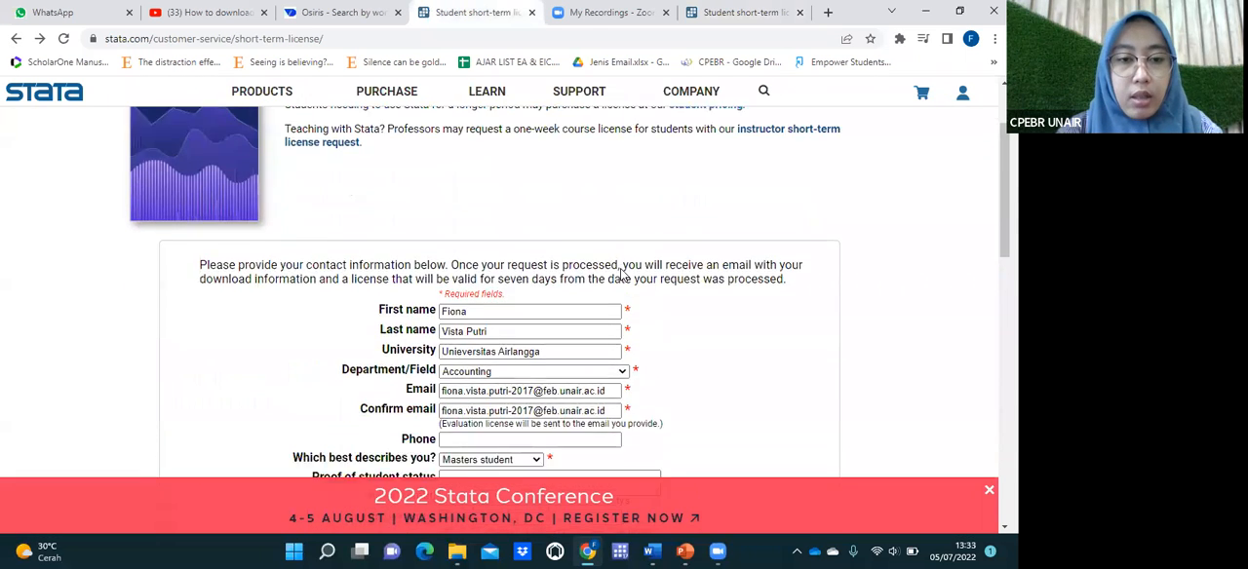
pyautogui.scroll(-2, 527, 284)
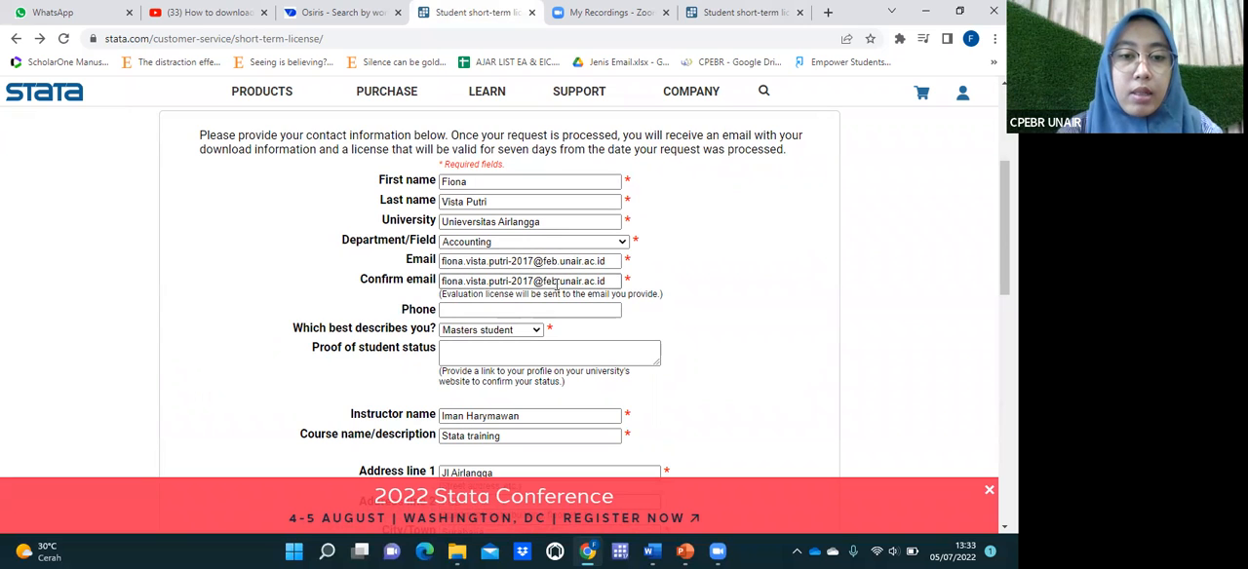
pyautogui.scroll(-1, 556, 283)
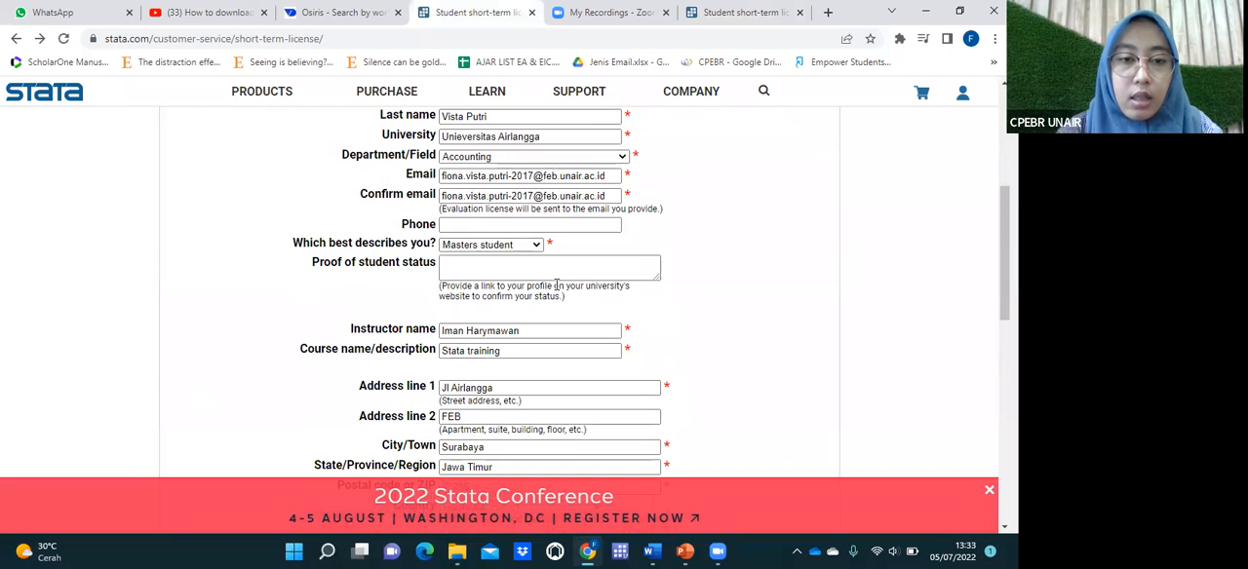
pyautogui.scroll(-2, 556, 283)
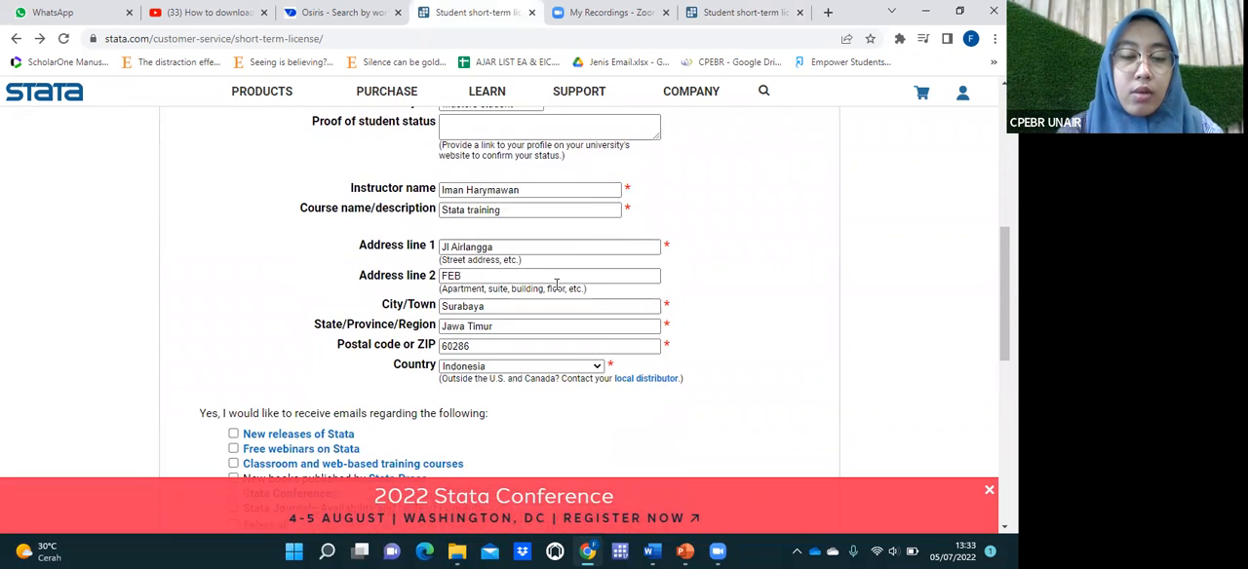
pyautogui.scroll(-2, 556, 284)
pyautogui.scroll(-2, 556, 284)
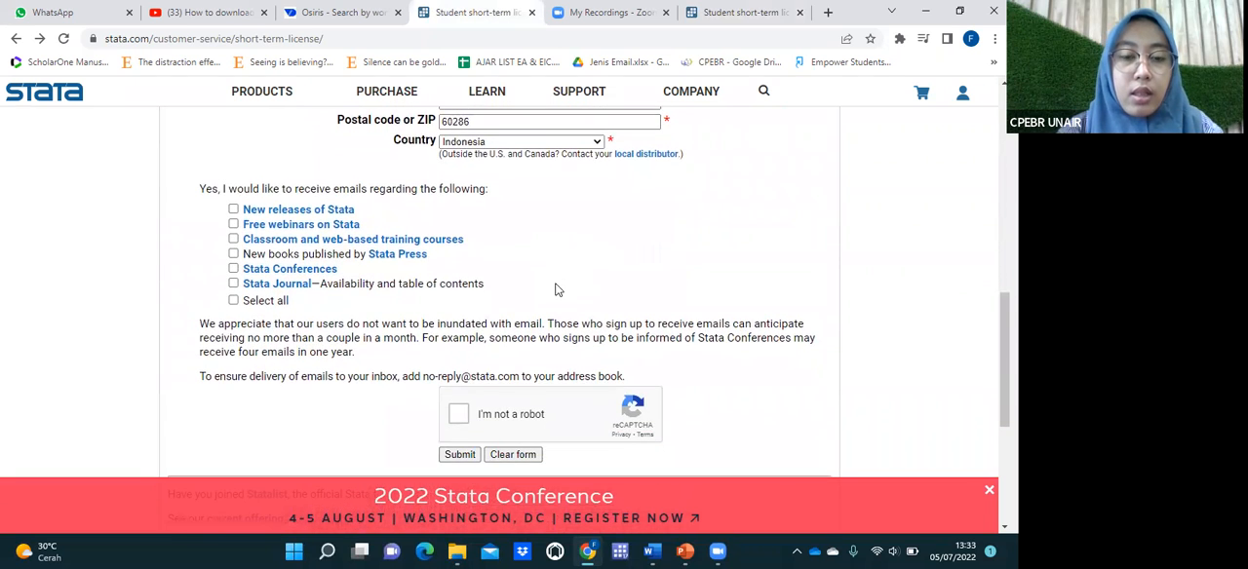
# Step: Complete the reCAPTCHA check and submit the short-term license request without subscribing to any emails
pyautogui.scroll(-1, 557, 289)
pyautogui.click(457, 339)
pyautogui.click(456, 381)
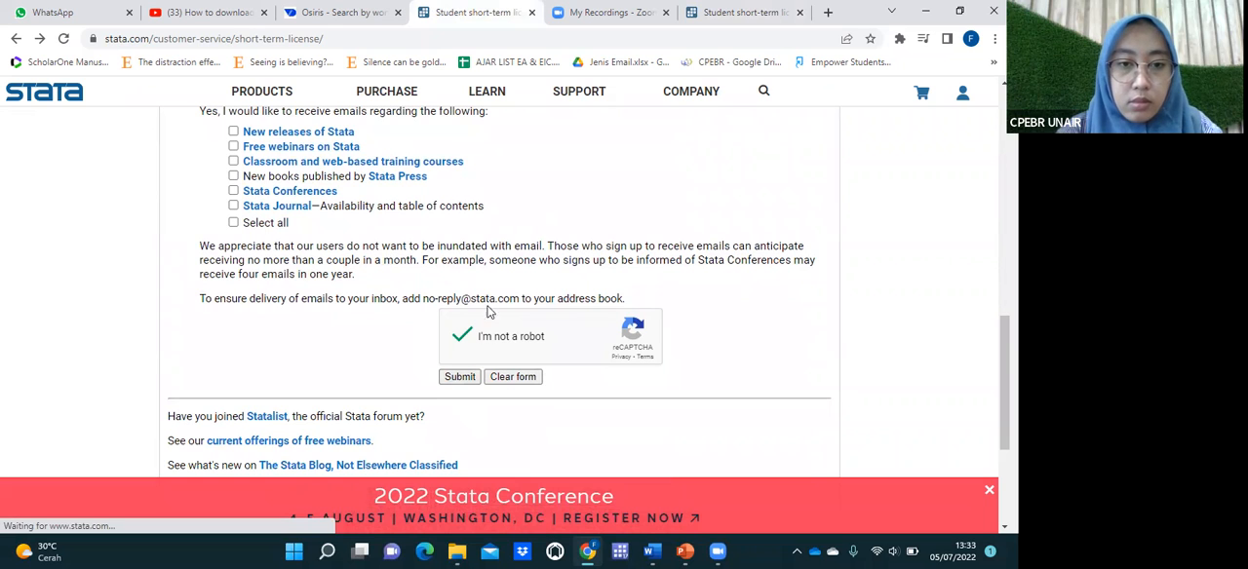
pyautogui.click(455, 376)
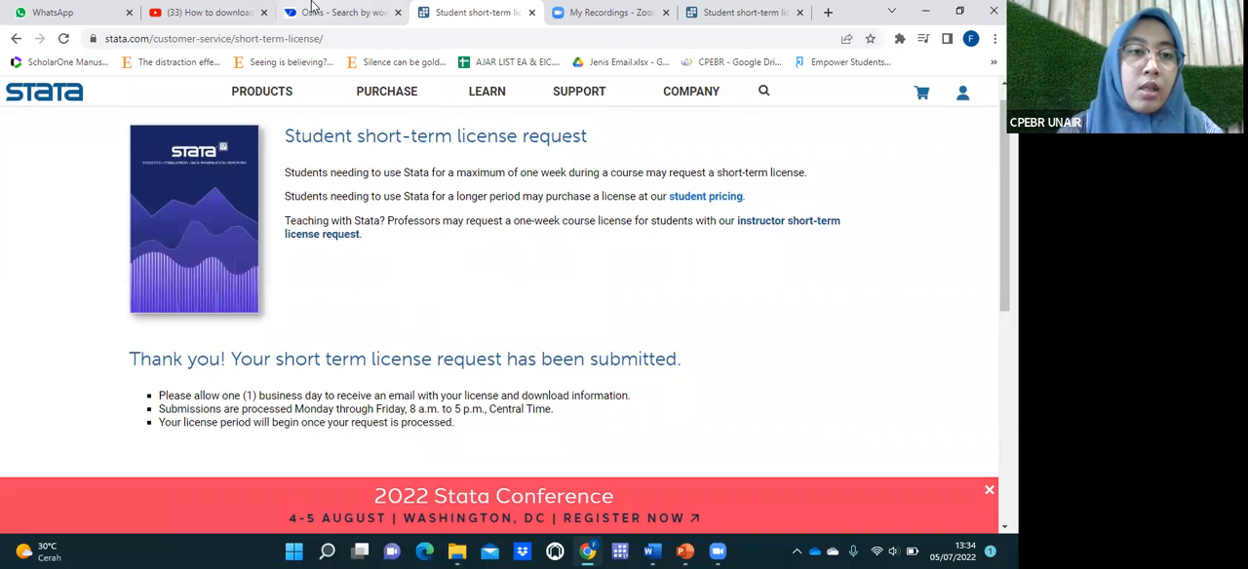
# Step: Switch to the YouTube video "How to download and install Stata for Windows" and play it full screen
pyautogui.click(205, 12)
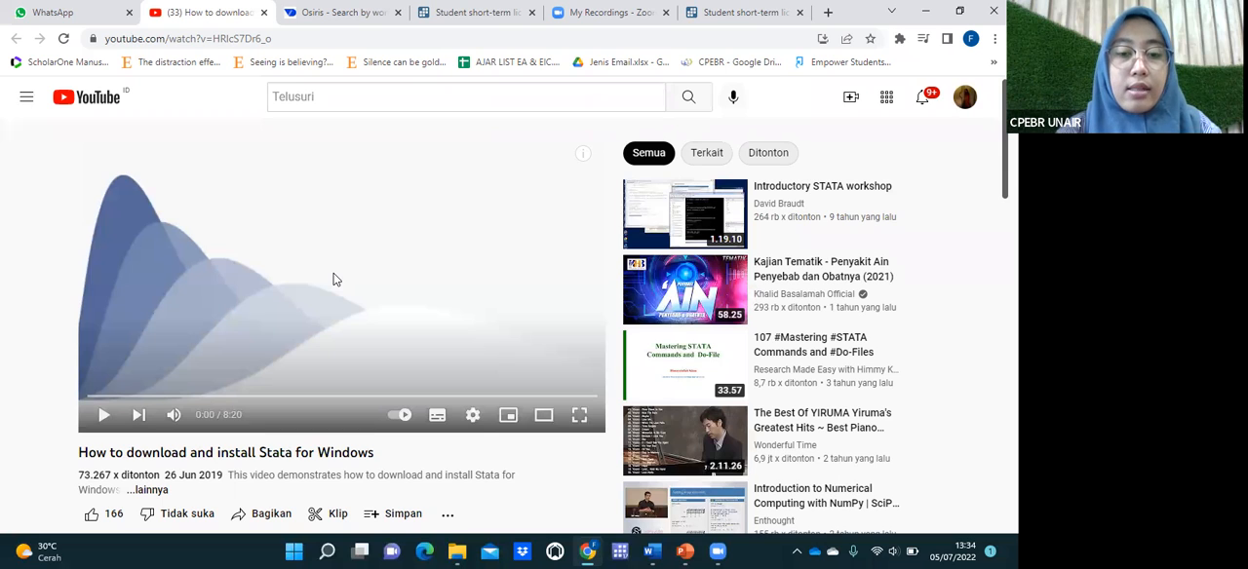
pyautogui.click(579, 414)
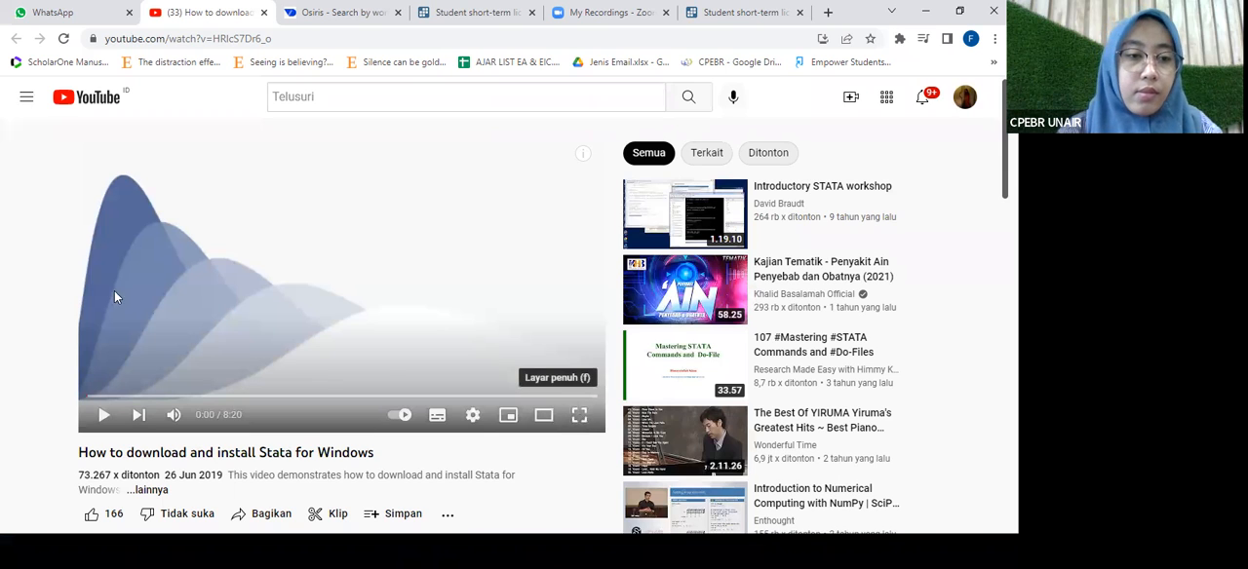
pyautogui.click(43, 549)
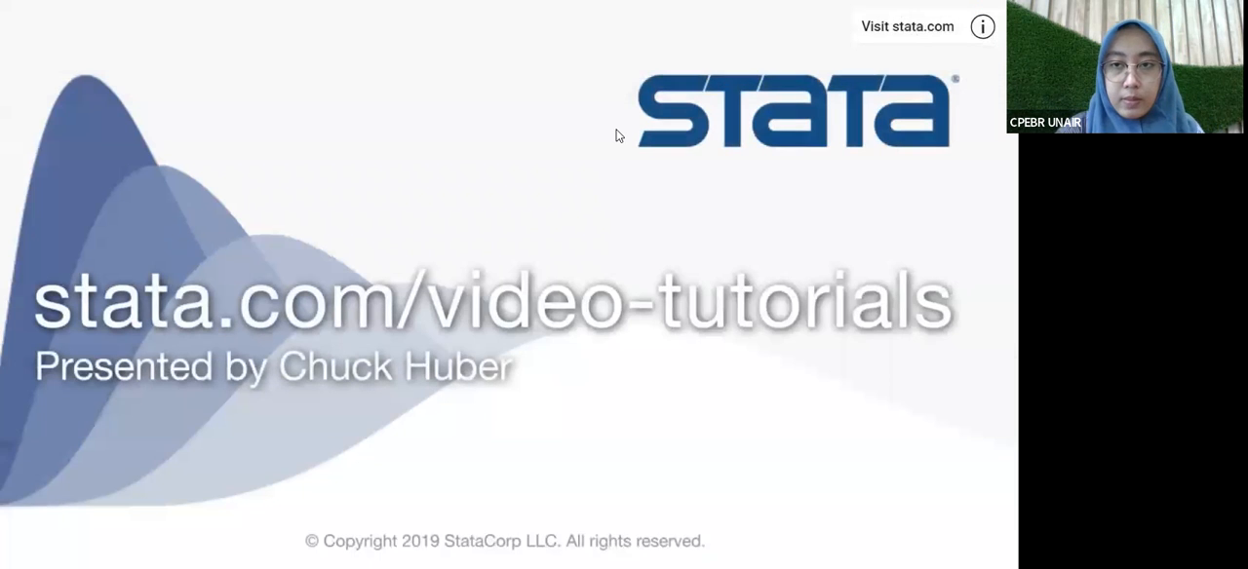
pyautogui.press('Escape')
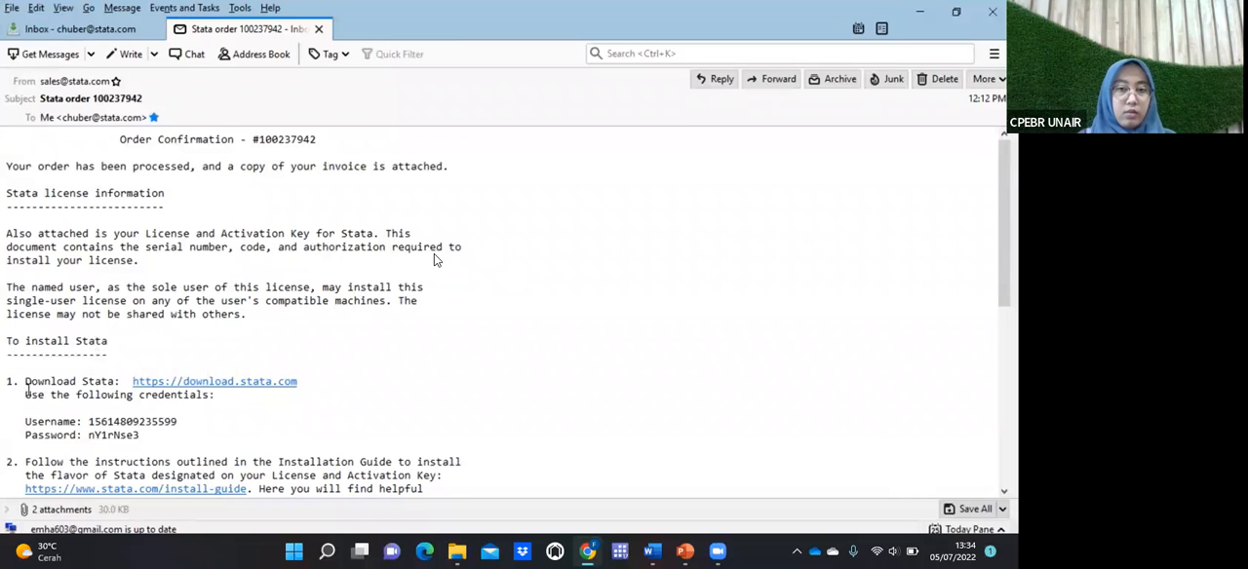
# Step: Launch SetupStata16.exe from the Downloads folder and continue past the installer's welcome page
pyautogui.moveTo(438, 83)
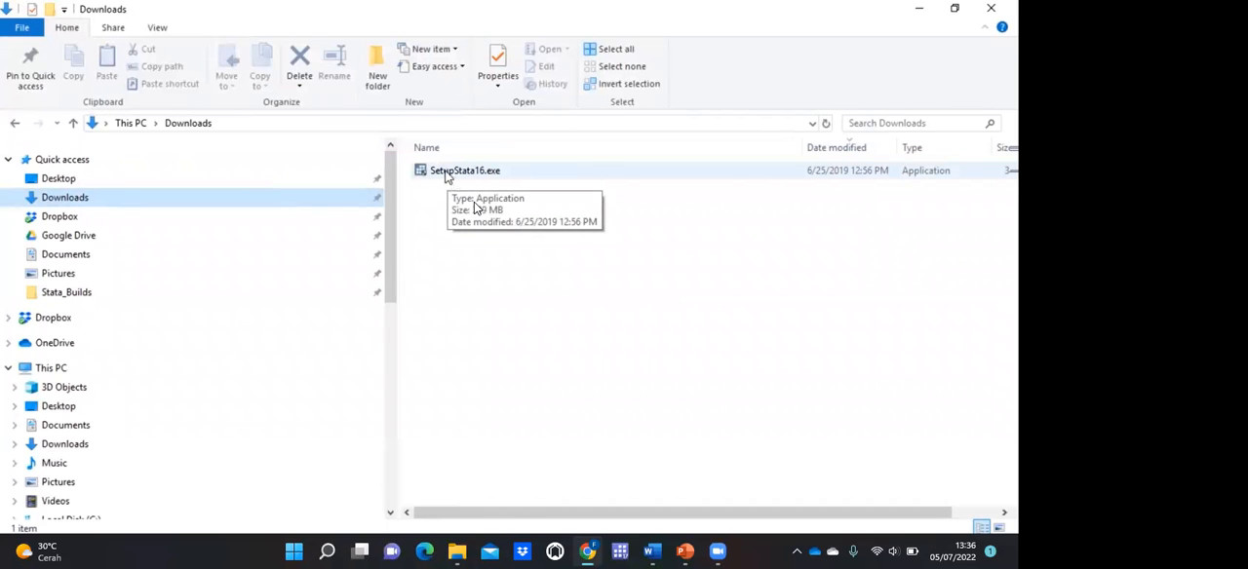
pyautogui.click(446, 176)
pyautogui.doubleClick(445, 176)
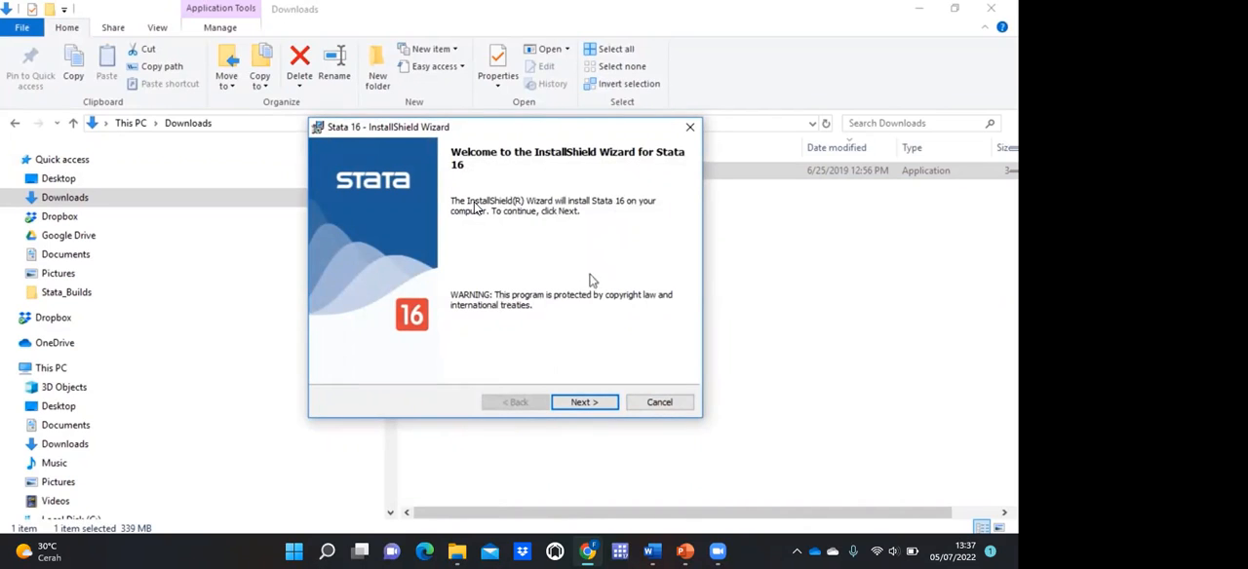
pyautogui.click(606, 403)
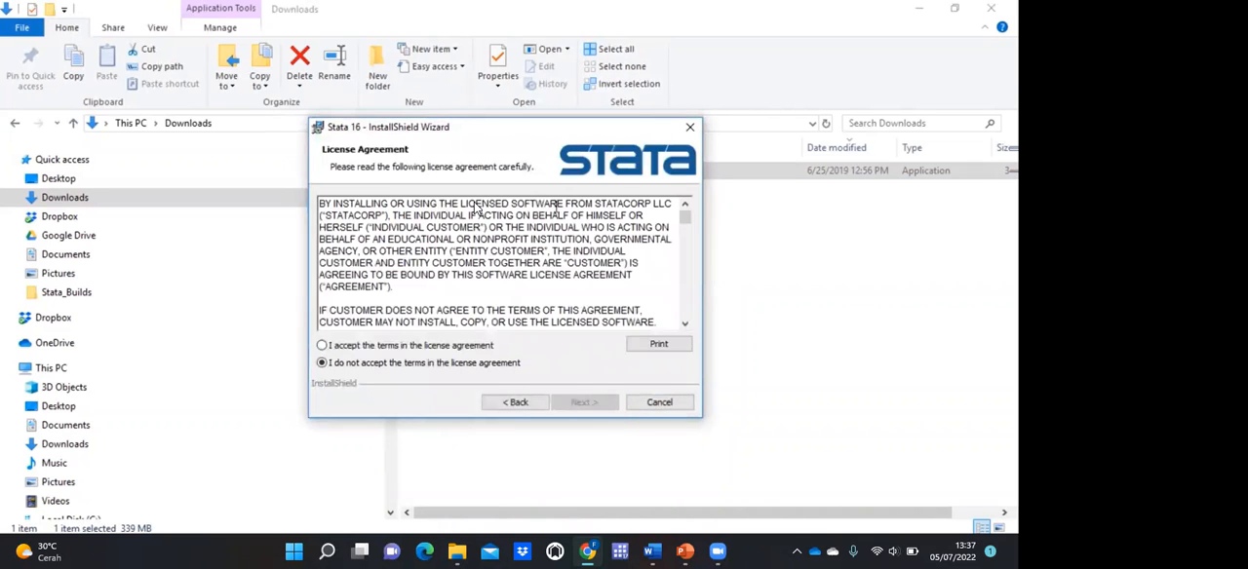
# Step: Read through to the end of the Stata 16 license agreement and accept its terms
pyautogui.moveTo(684, 218); pyautogui.dragTo(685, 318)
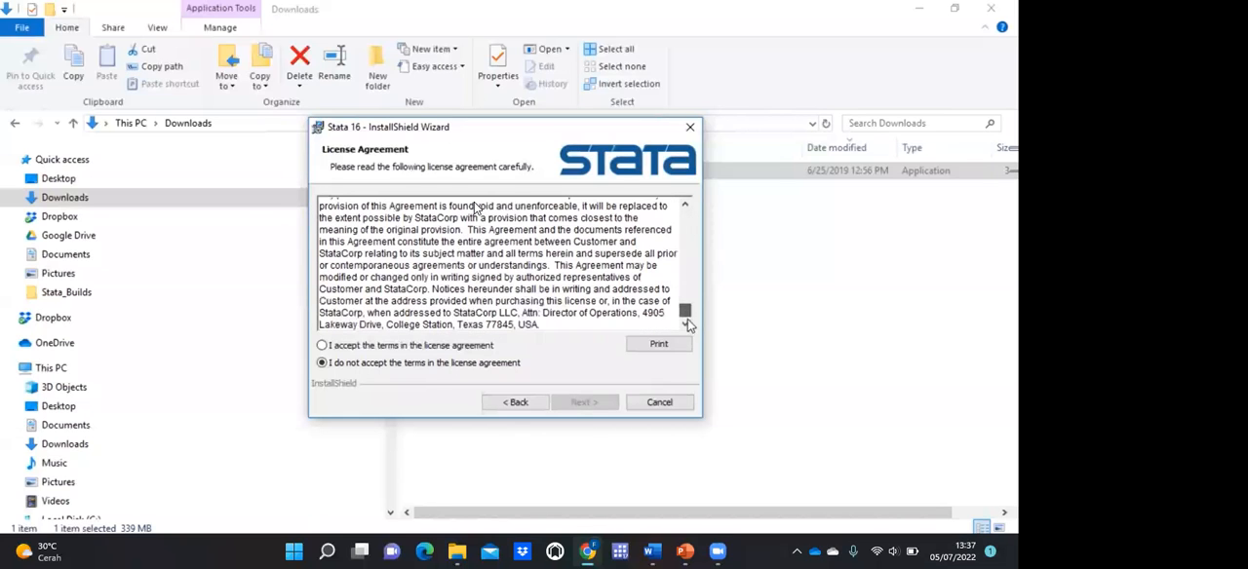
pyautogui.click(323, 346)
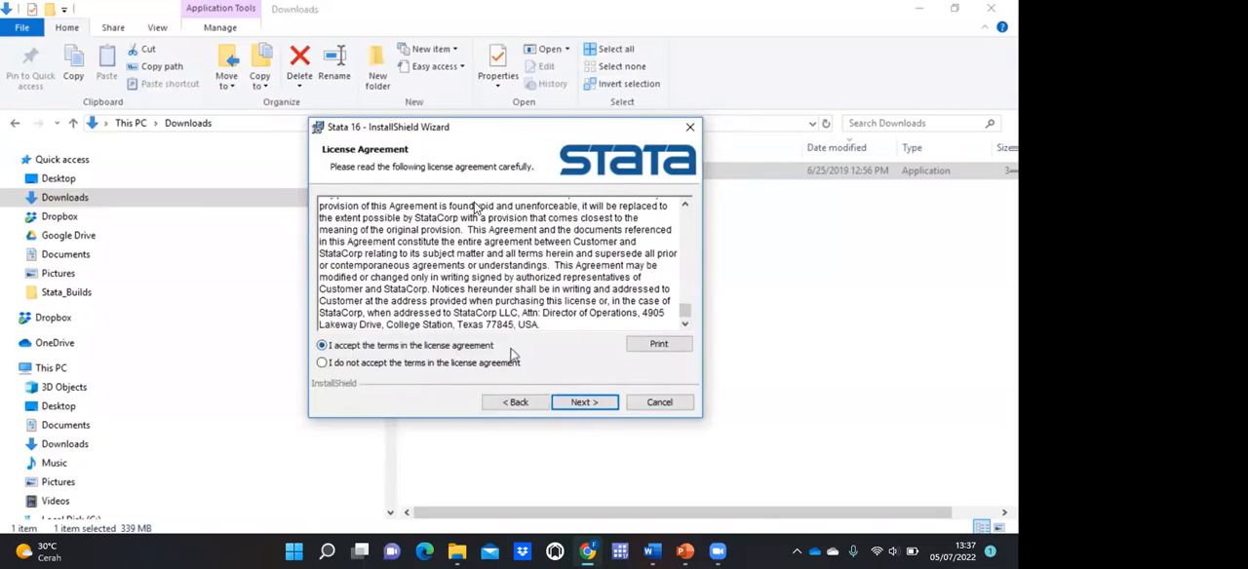
pyautogui.click(596, 404)
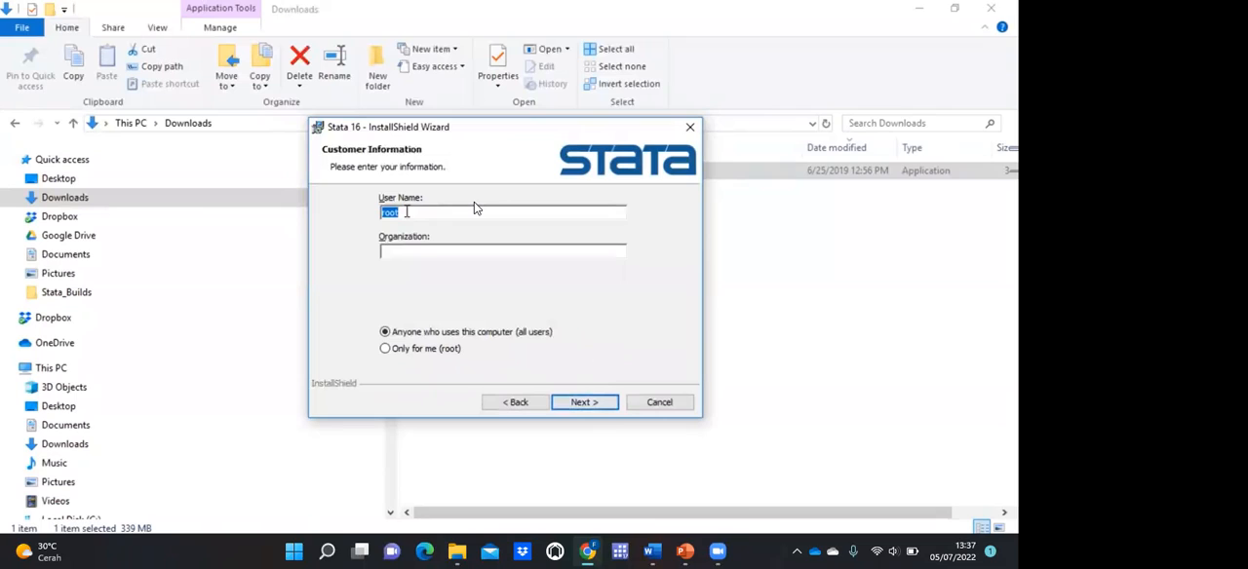
# Step: Enter the customer's full name and the organization StataCorp, and restrict the installation to "Only for me (root)"
pyautogui.write('Chuck Huber')
pyautogui.press('Tab')
pyautogui.write('Stata')
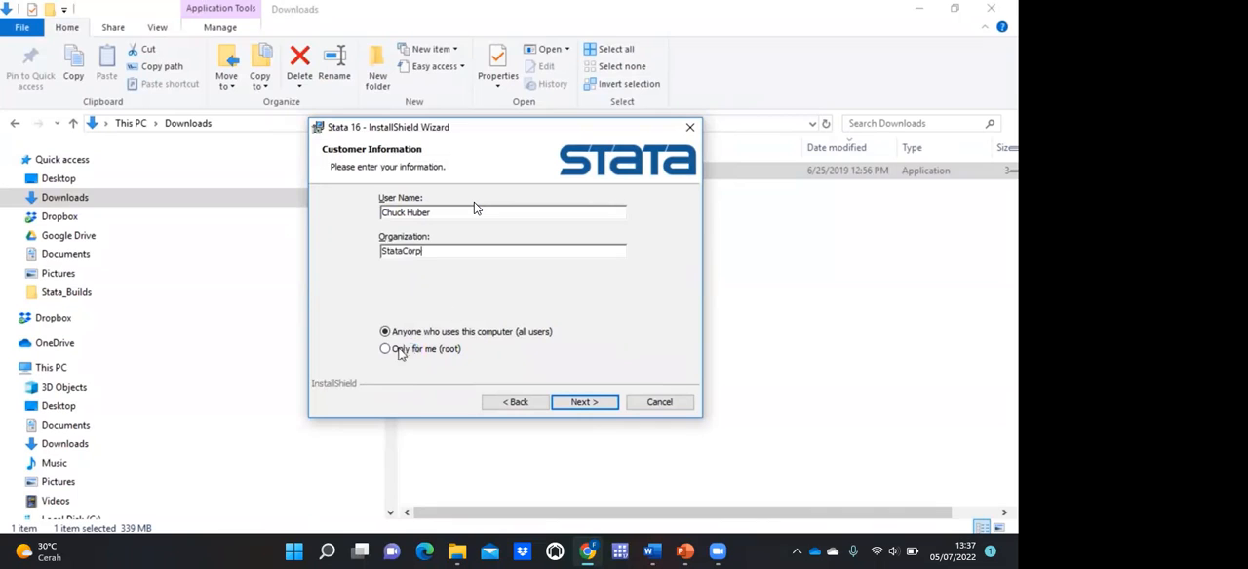
pyautogui.click(385, 349)
pyautogui.click(603, 406)
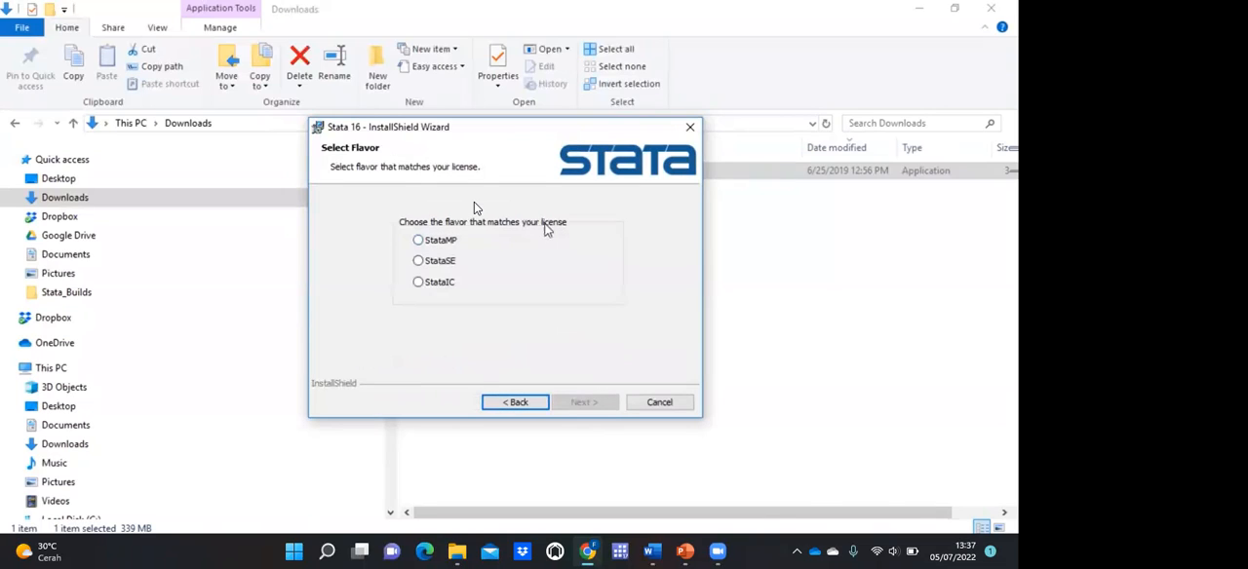
# Step: Choose the StataSE flavor and accept C:\Program Files\Stata16\ as the destination folder
pyautogui.click(419, 262)
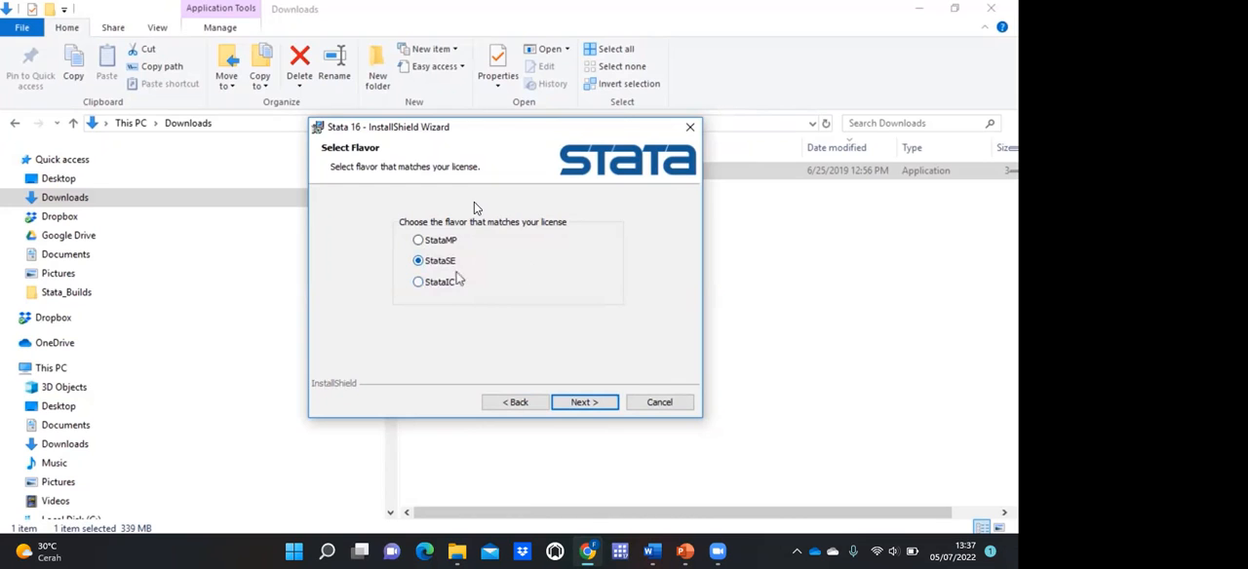
pyautogui.click(589, 403)
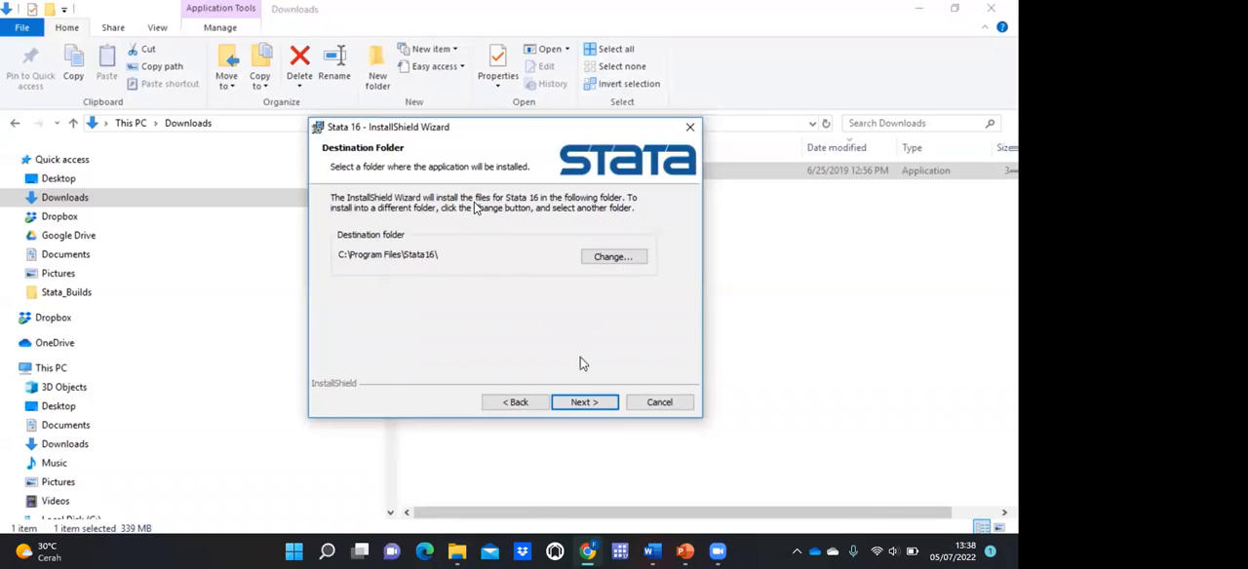
pyautogui.click(599, 406)
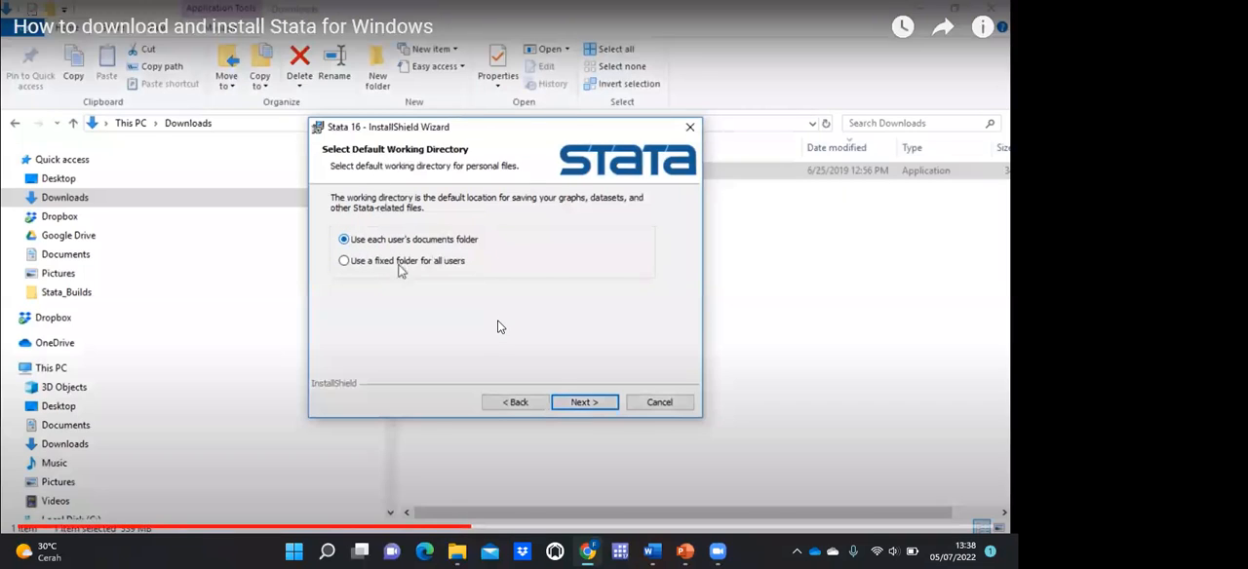
# Step: Use each user's documents folder as the default working directory and complete the Stata 16 installation
pyautogui.click(353, 263)
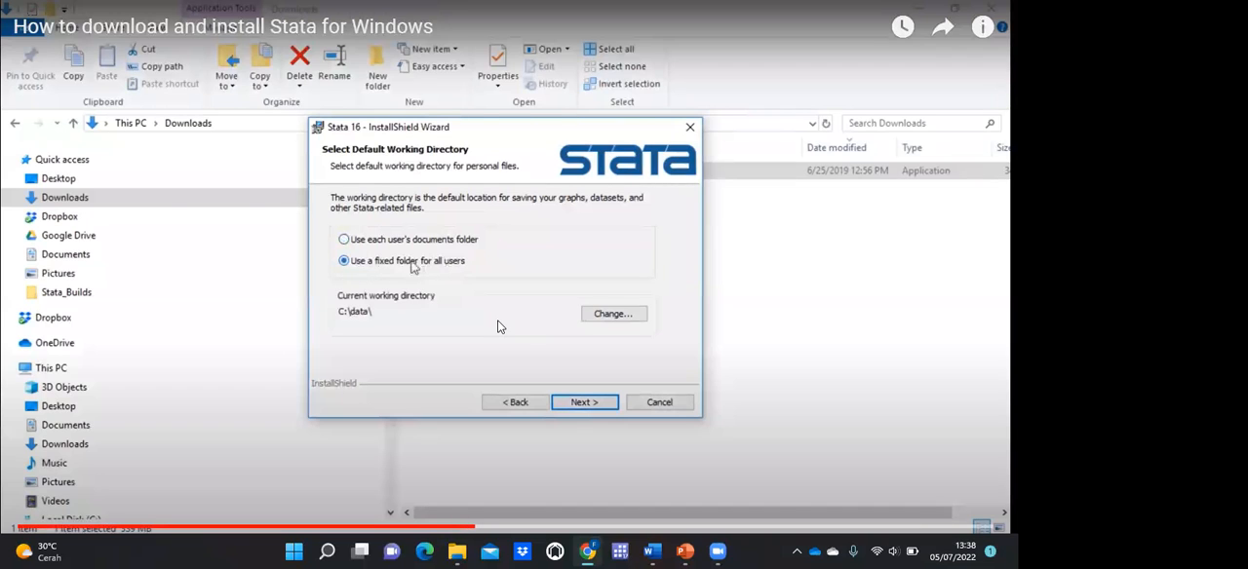
pyautogui.click(343, 240)
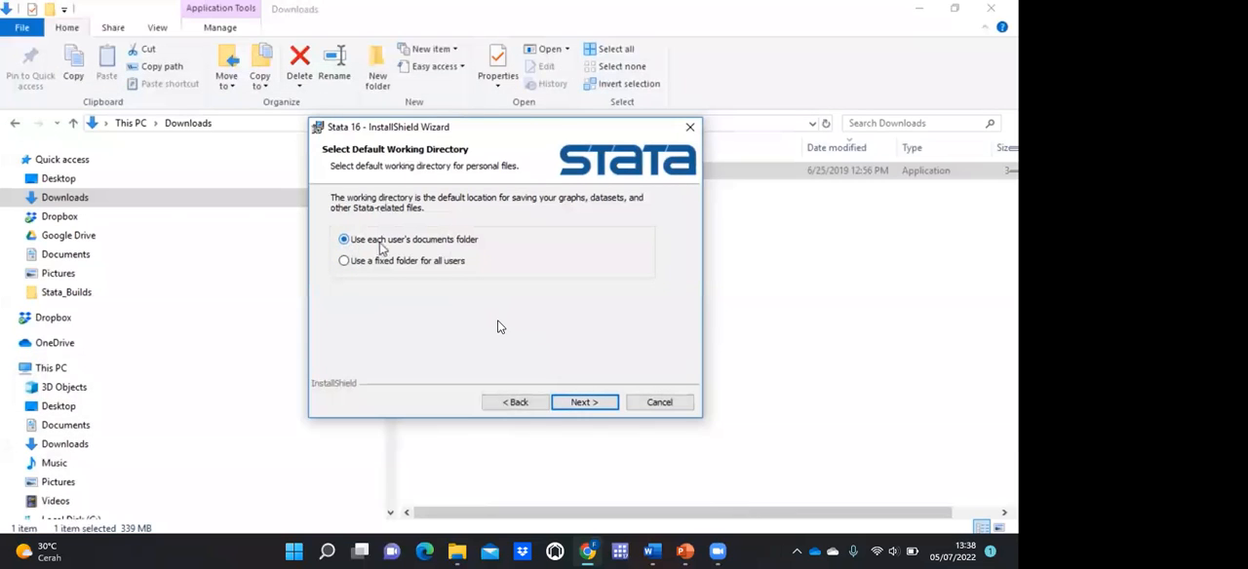
pyautogui.click(588, 404)
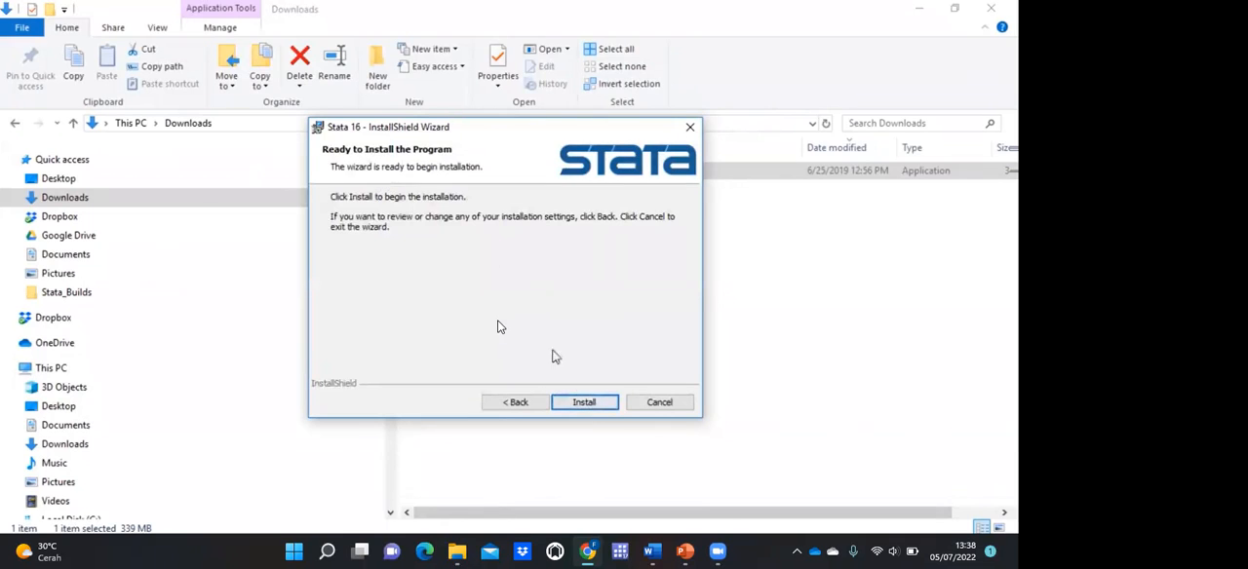
pyautogui.click(587, 403)
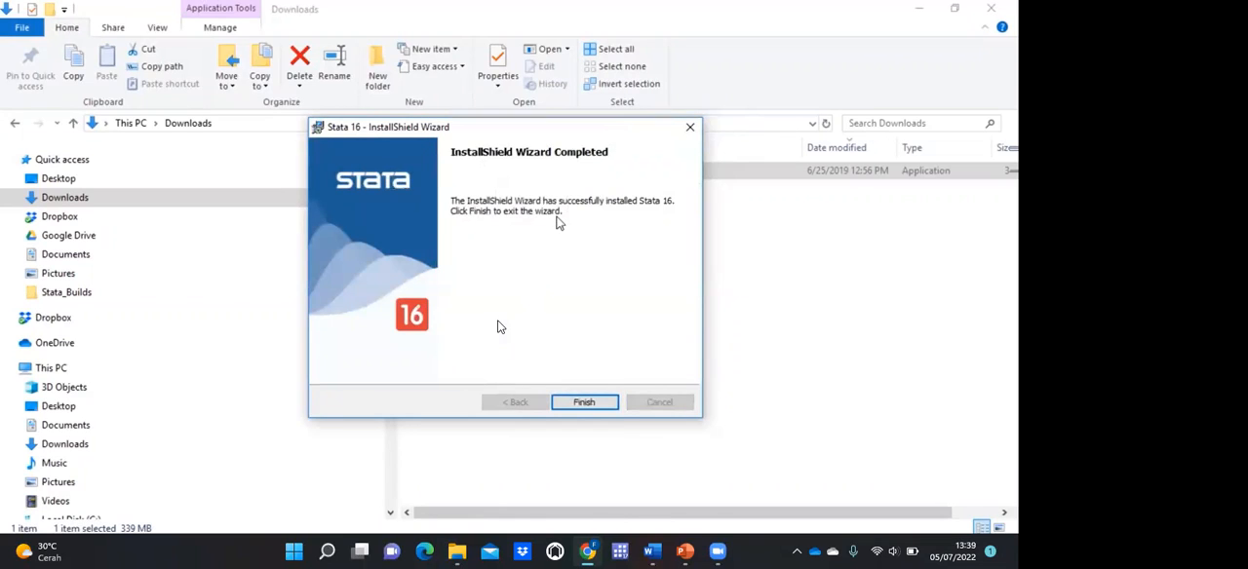
pyautogui.click(605, 405)
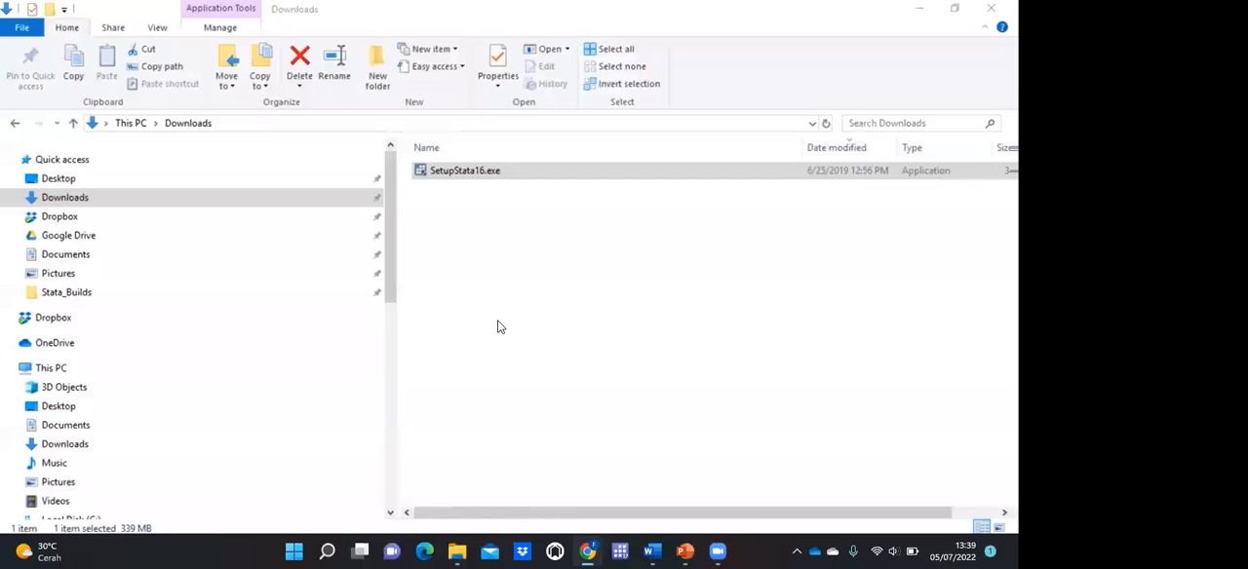
# Step: Launch StataSE 16 (64-bit) from the Stata 16 program folder and go to its license initialization form
pyautogui.press('super')
pyautogui.moveTo(247, 135); pyautogui.dragTo(228, 440)
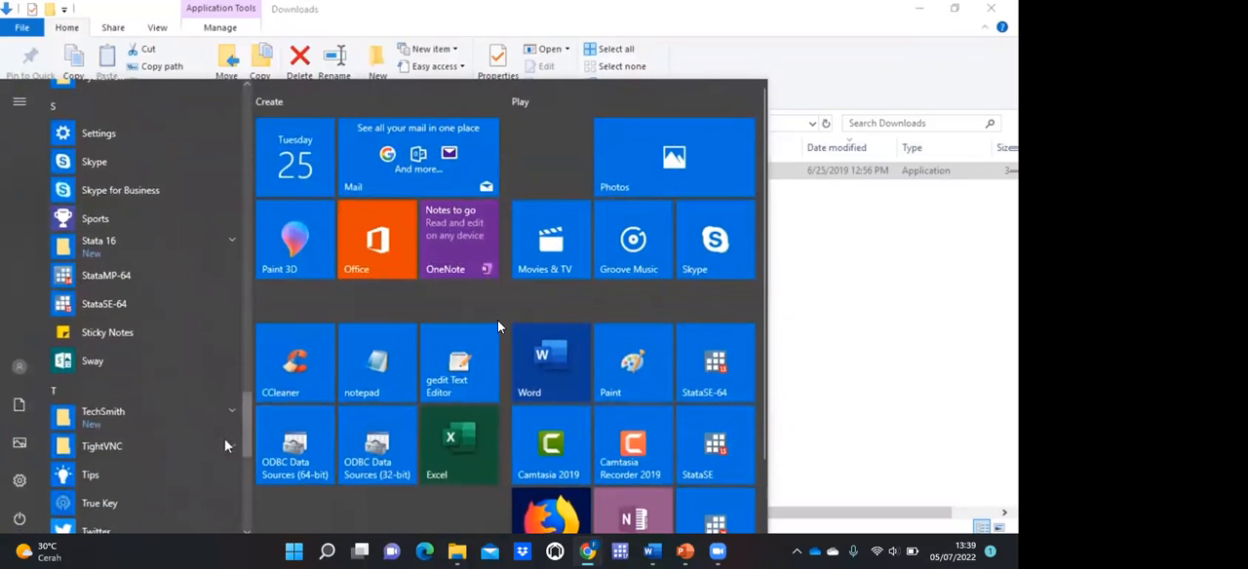
pyautogui.click(93, 249)
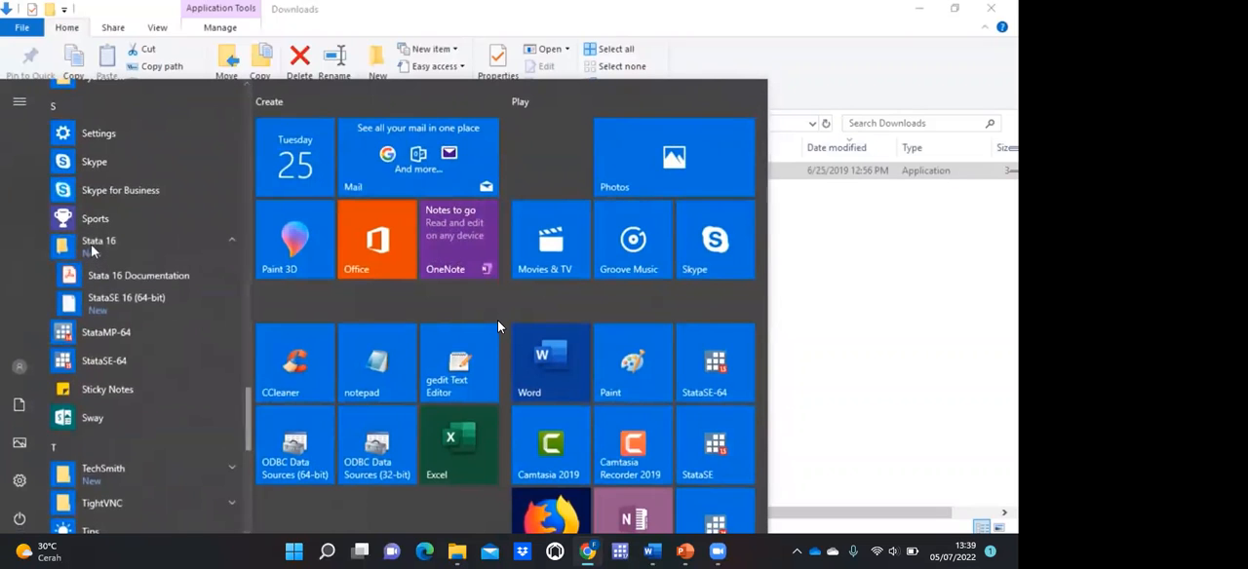
pyautogui.click(110, 303)
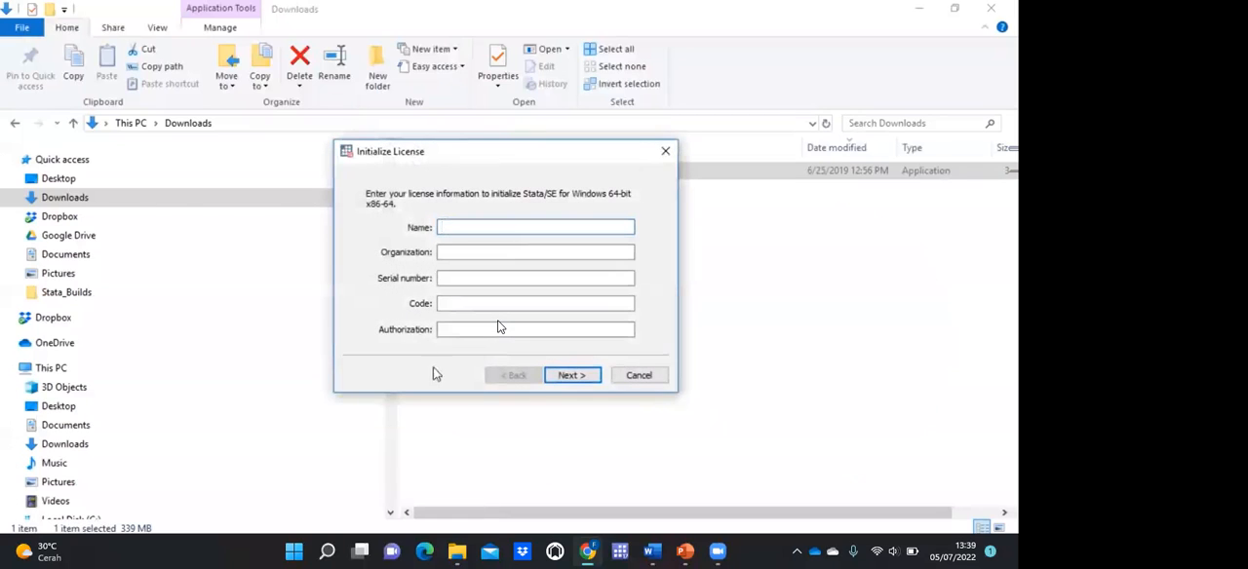
pyautogui.click(439, 257)
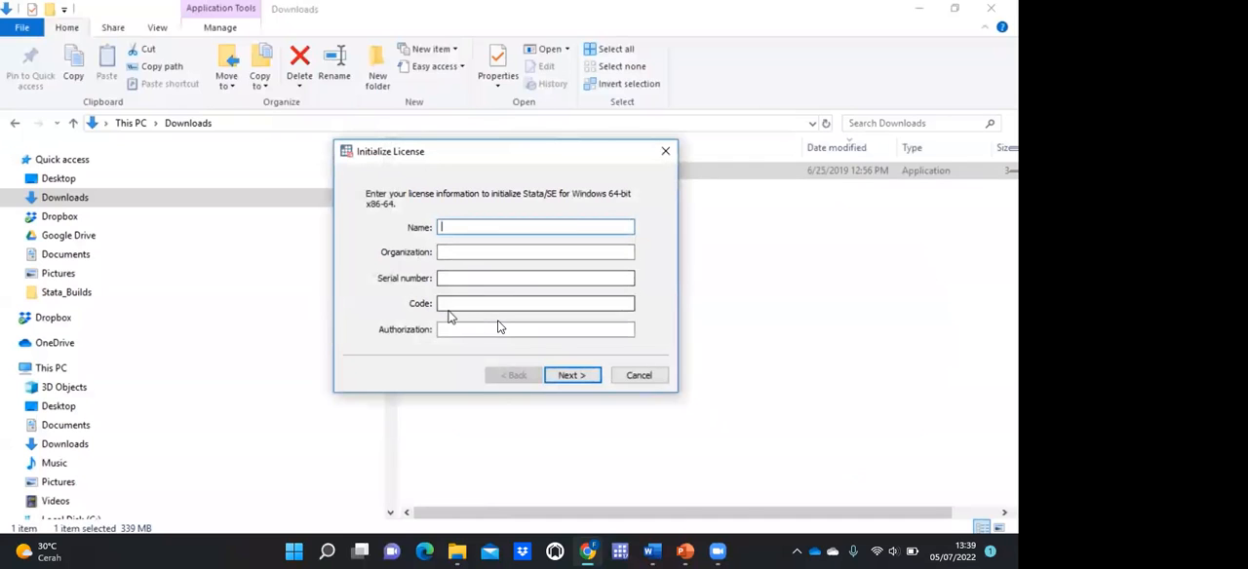
# Step: Enter the customer's full name and the organization StataCorp in the license initialization form
pyautogui.click(457, 226)
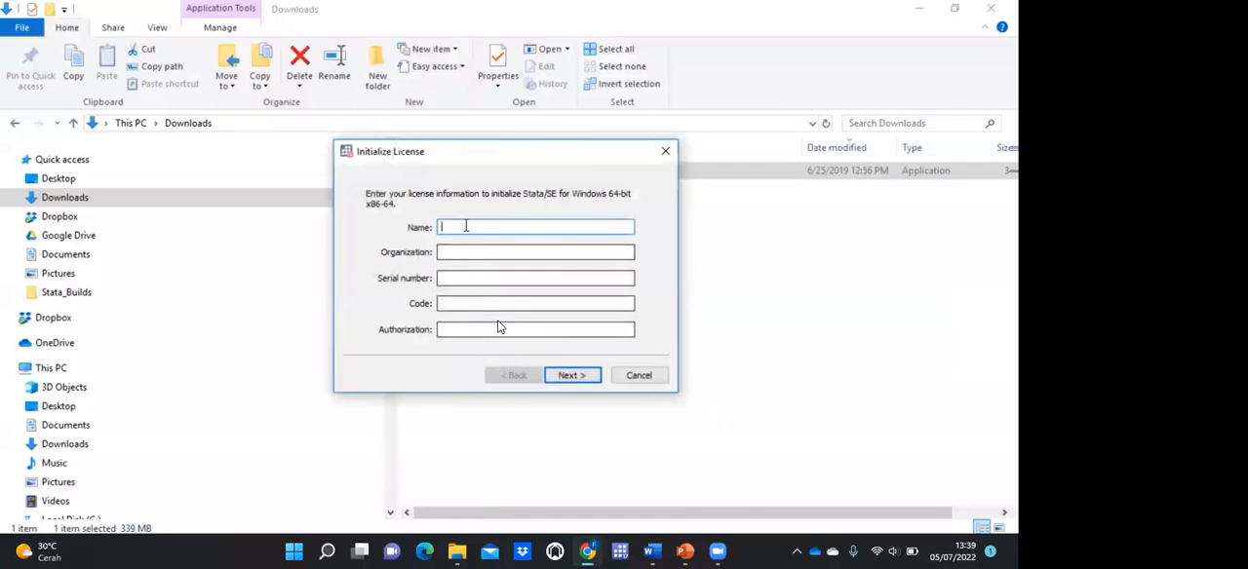
pyautogui.write('Chuck Huber')
pyautogui.press('Tab')
pyautogui.write('StataCorp')
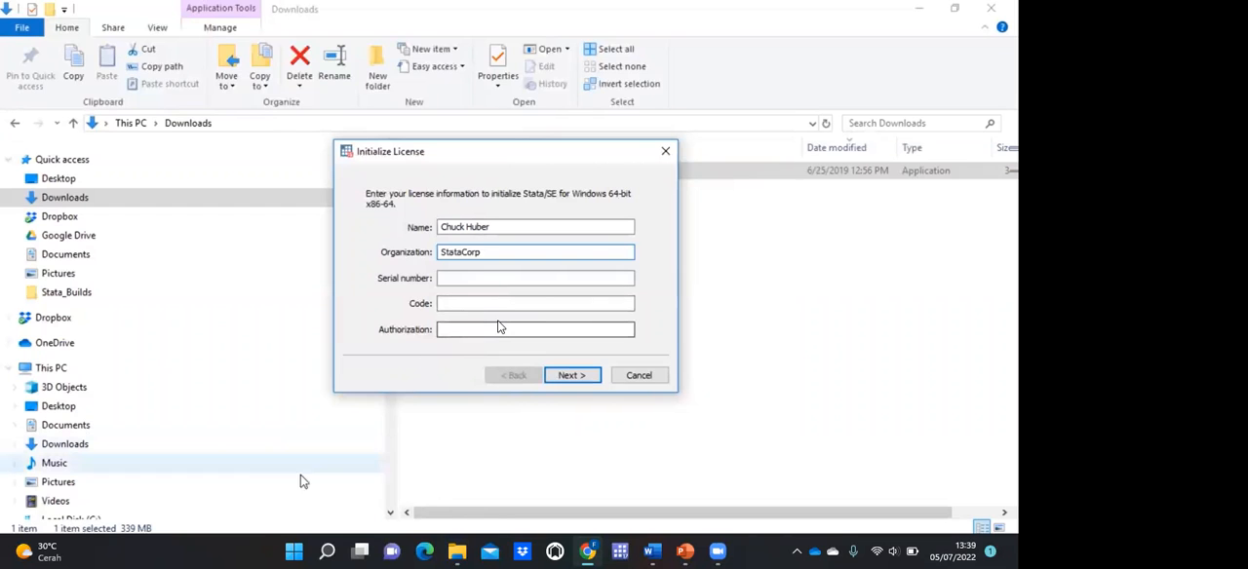
# Step: Switch to the Stata order e-mail, open its attached License and Activation Key PDF and check the legend for look-alike characters
pyautogui.click(255, 548)
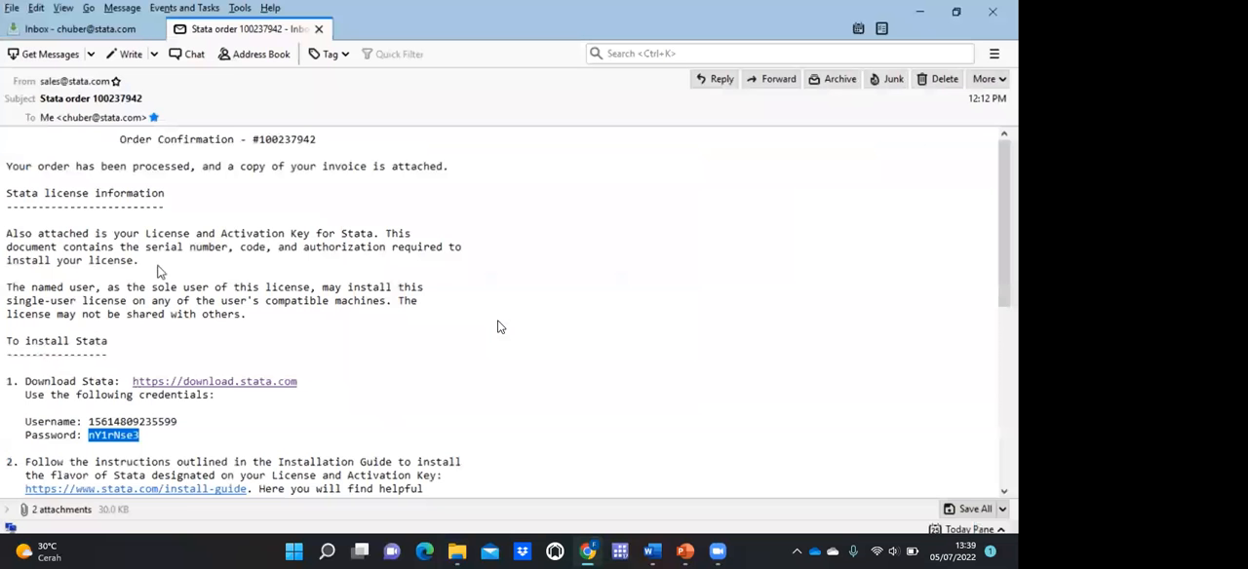
pyautogui.click(169, 330)
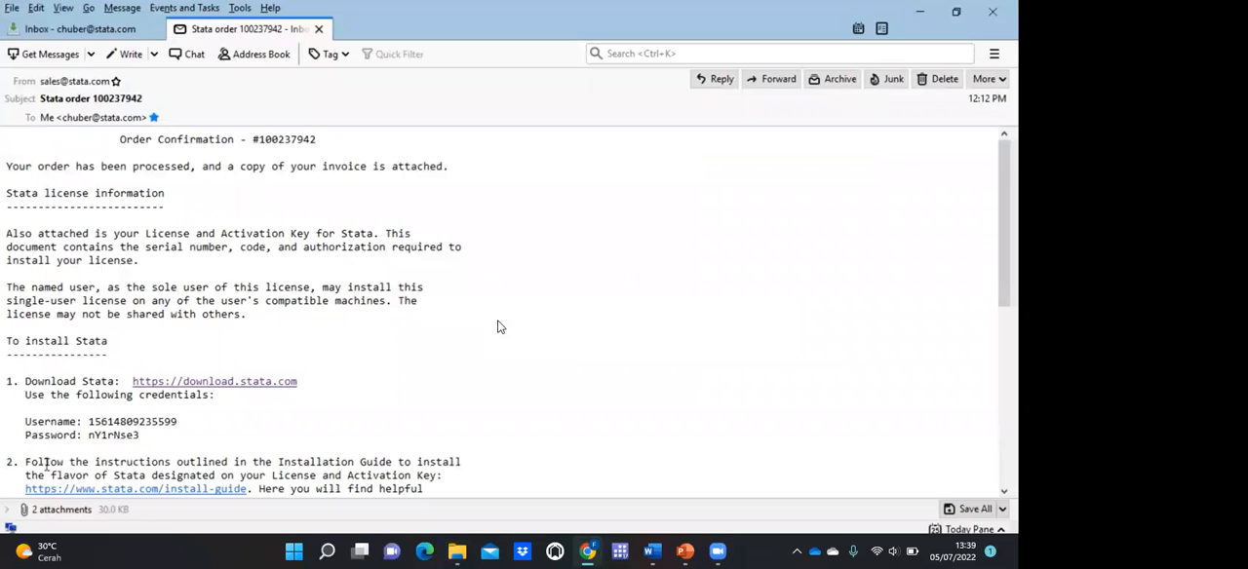
pyautogui.click(9, 511)
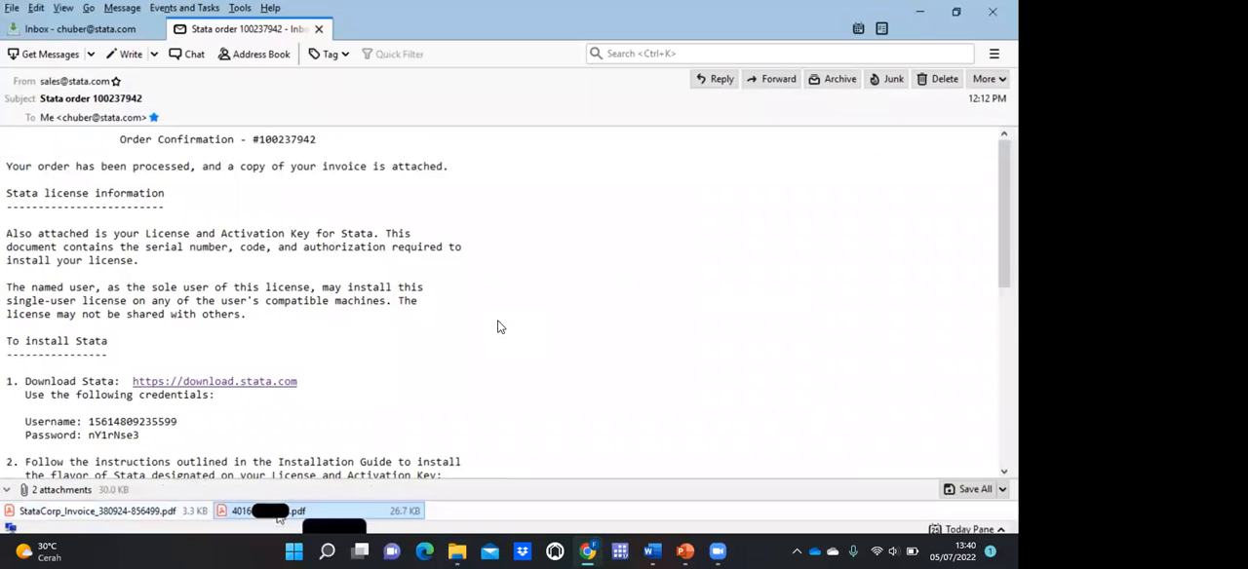
pyautogui.rightClick(277, 511)
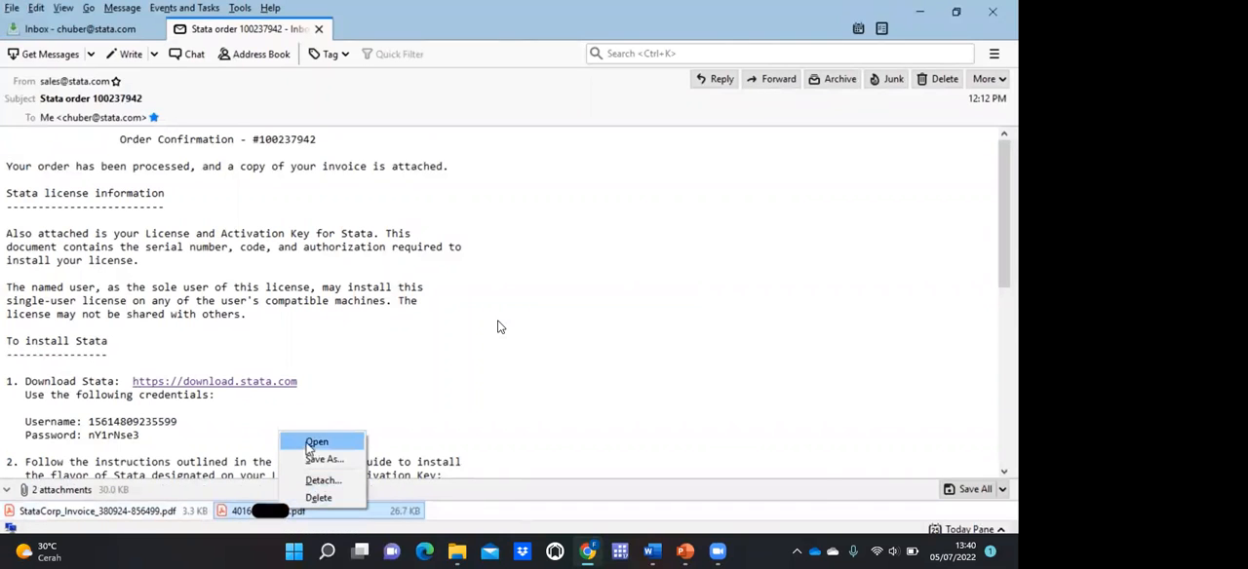
pyautogui.click(315, 443)
pyautogui.click(717, 490)
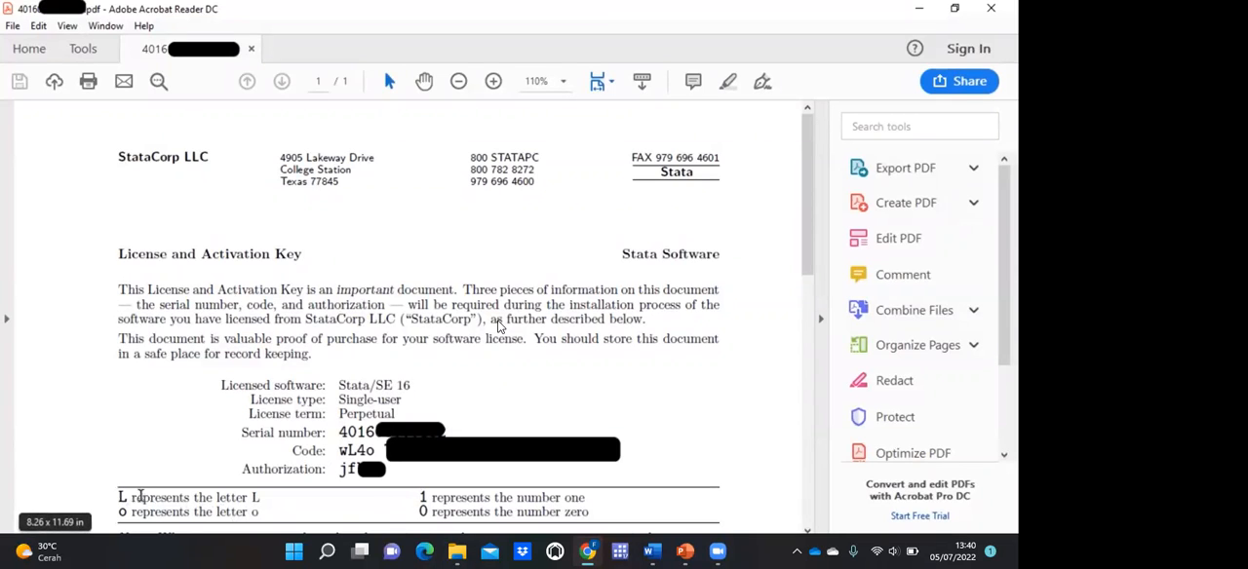
pyautogui.moveTo(119, 498); pyautogui.dragTo(259, 499)
pyautogui.moveTo(419, 497); pyautogui.dragTo(487, 499)
pyautogui.click(488, 498)
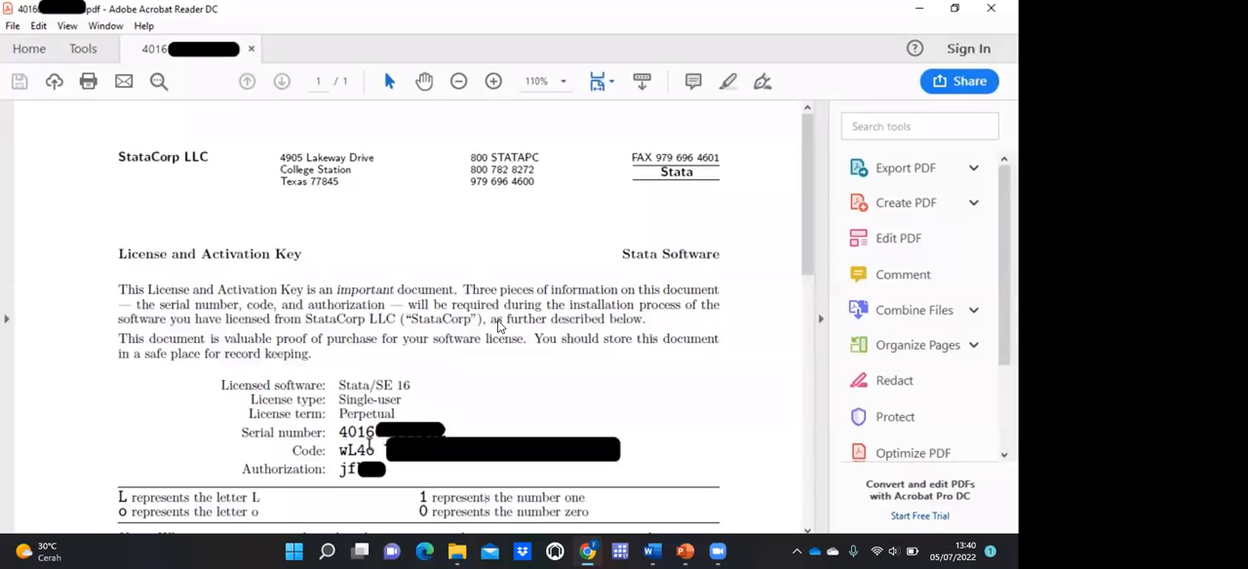
# Step: Copy the serial number from the license PDF into the Serial number field of Stata's Initialize License form
pyautogui.moveTo(340, 433); pyautogui.dragTo(384, 433)
pyautogui.rightClick(500, 326)
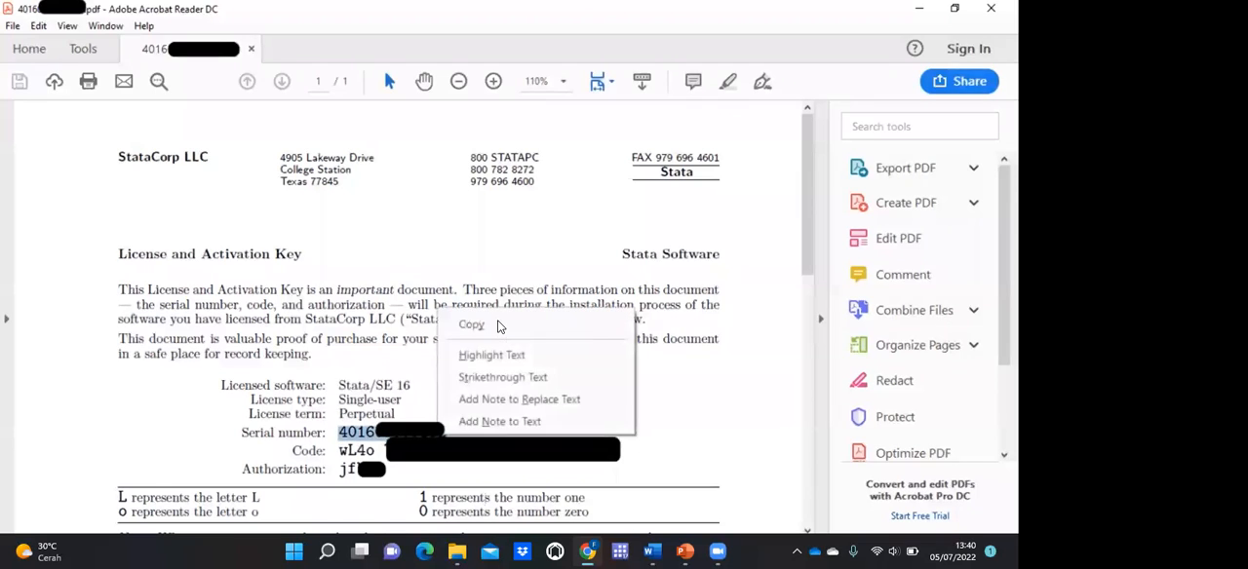
pyautogui.click(488, 326)
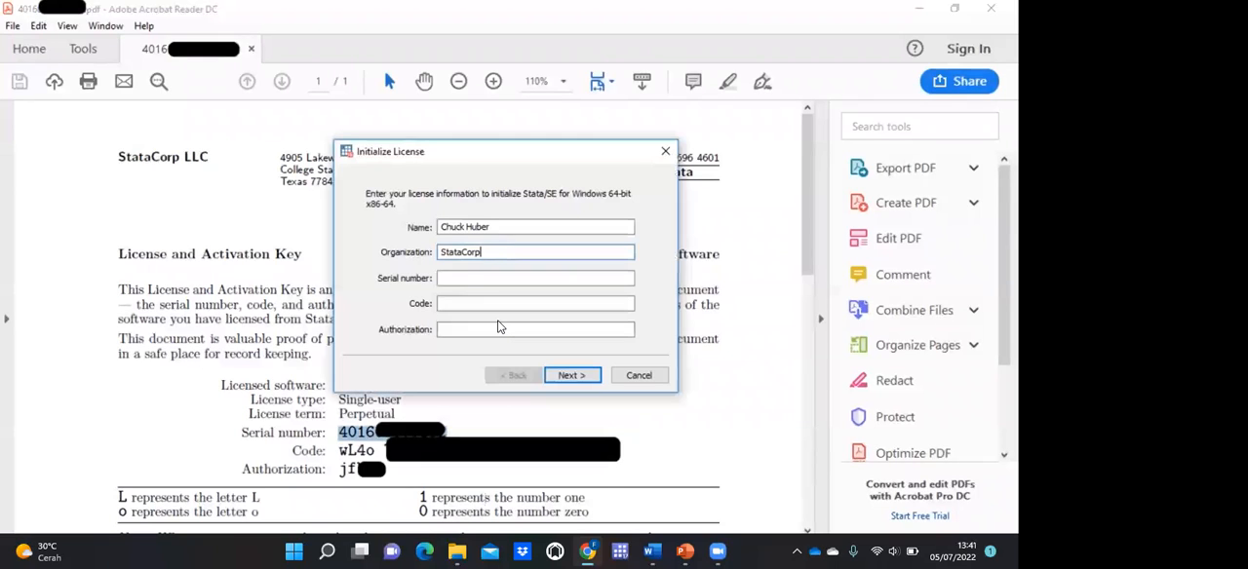
pyautogui.click(466, 279)
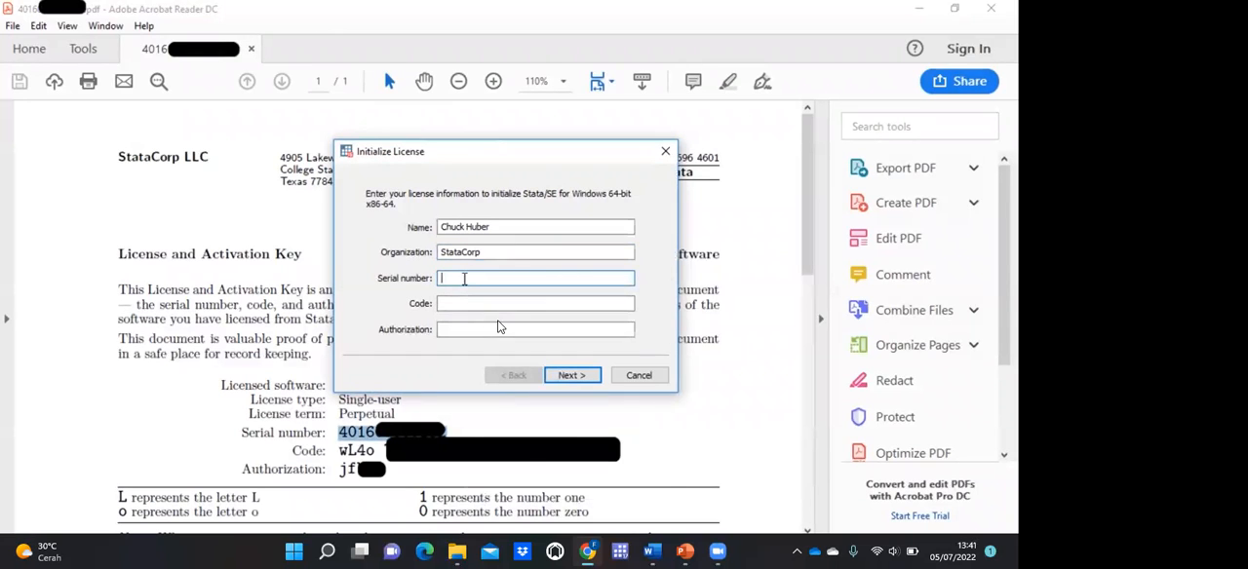
pyautogui.rightClick(465, 278)
pyautogui.click(500, 344)
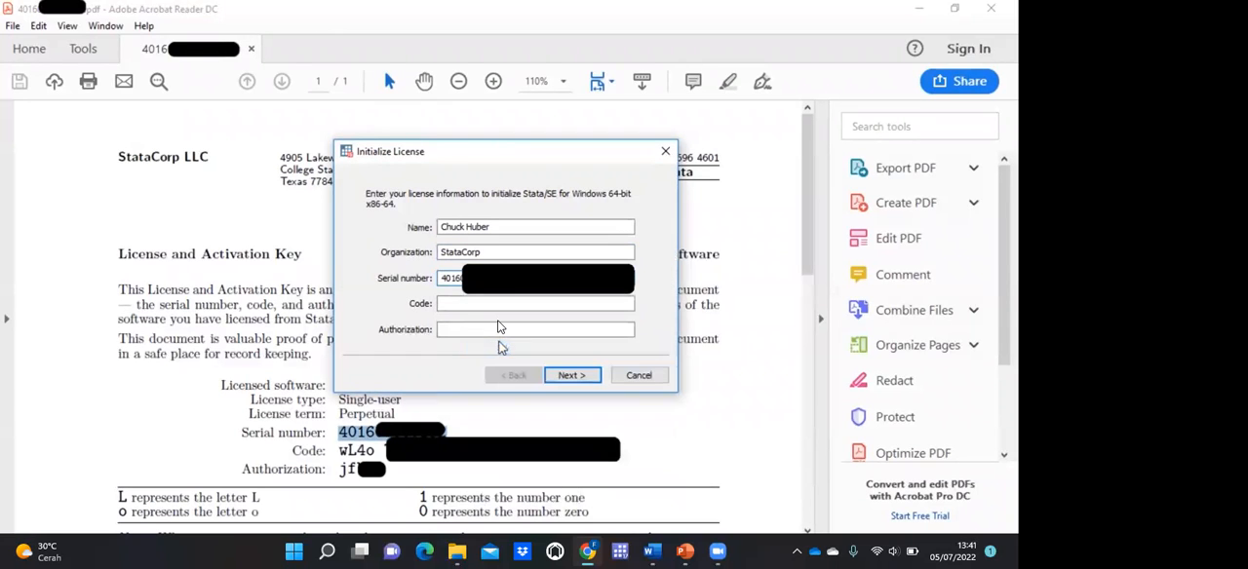
# Step: Copy the license code from the PDF in Adobe Acrobat Reader into the Code field of Stata's license form
pyautogui.click(345, 456)
pyautogui.moveTo(339, 451); pyautogui.dragTo(375, 453)
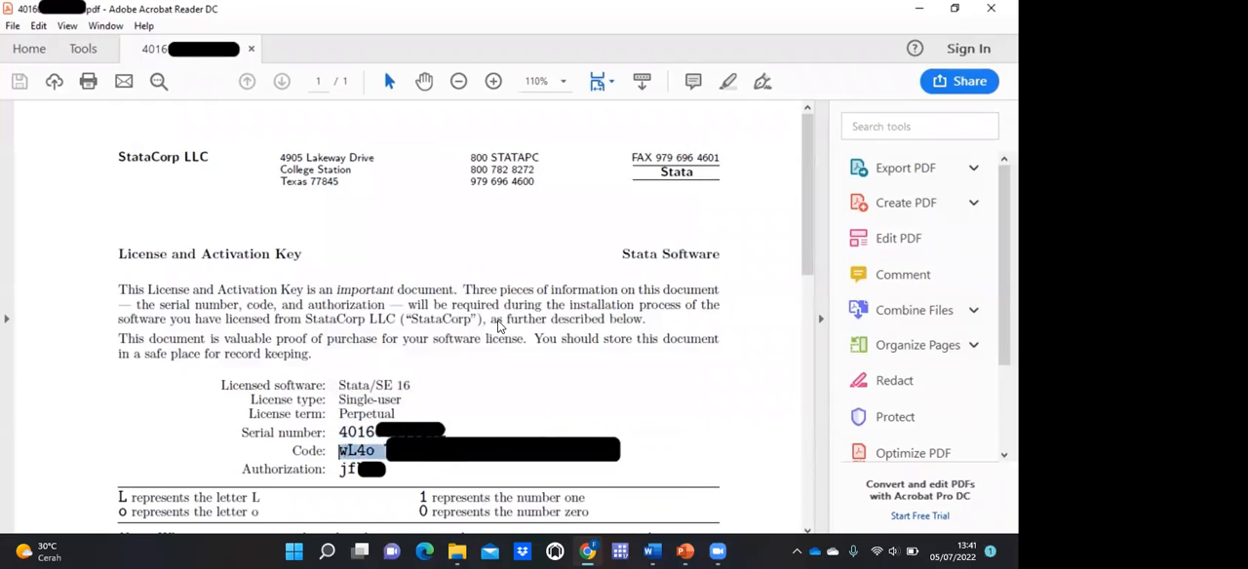
pyautogui.rightClick(598, 330)
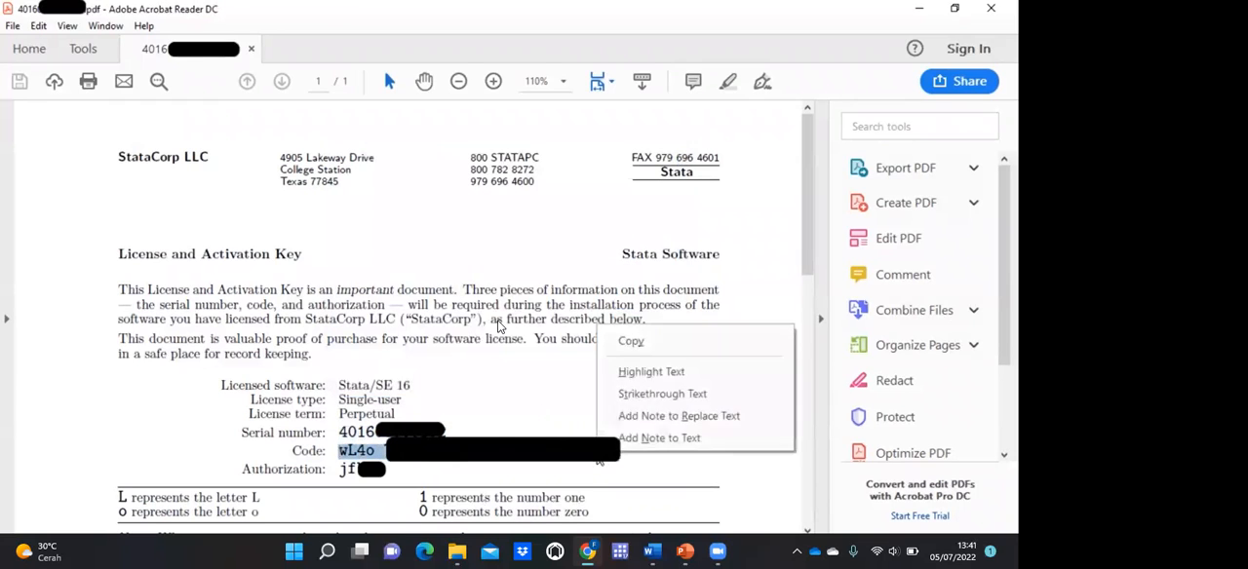
pyautogui.click(633, 344)
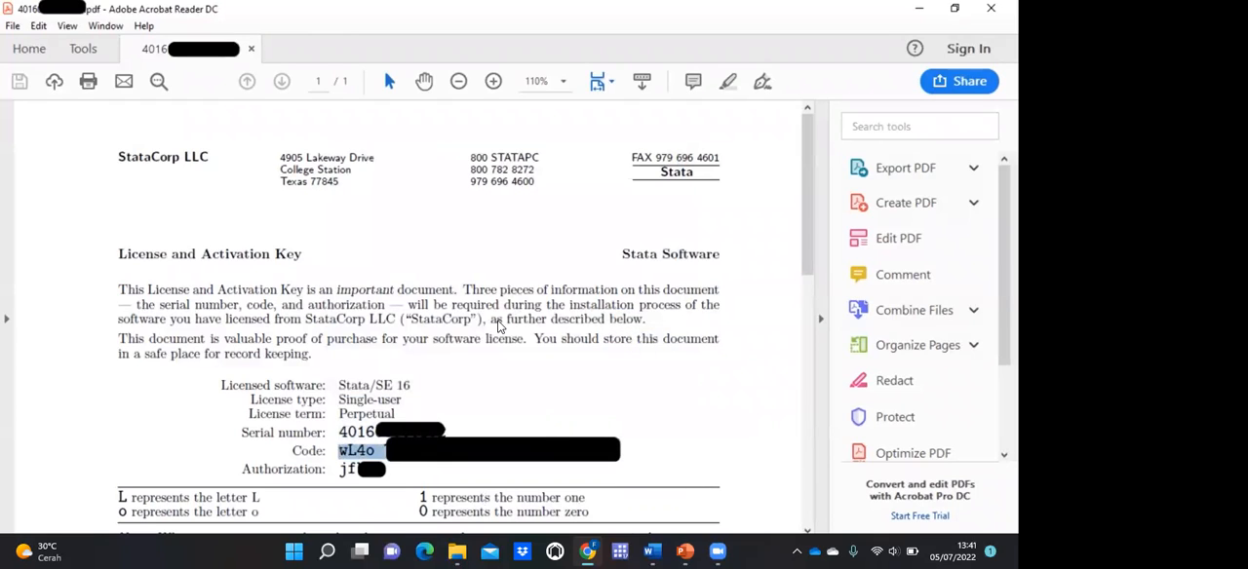
pyautogui.hotkey('alt', 'Tab')
pyautogui.rightClick(517, 305)
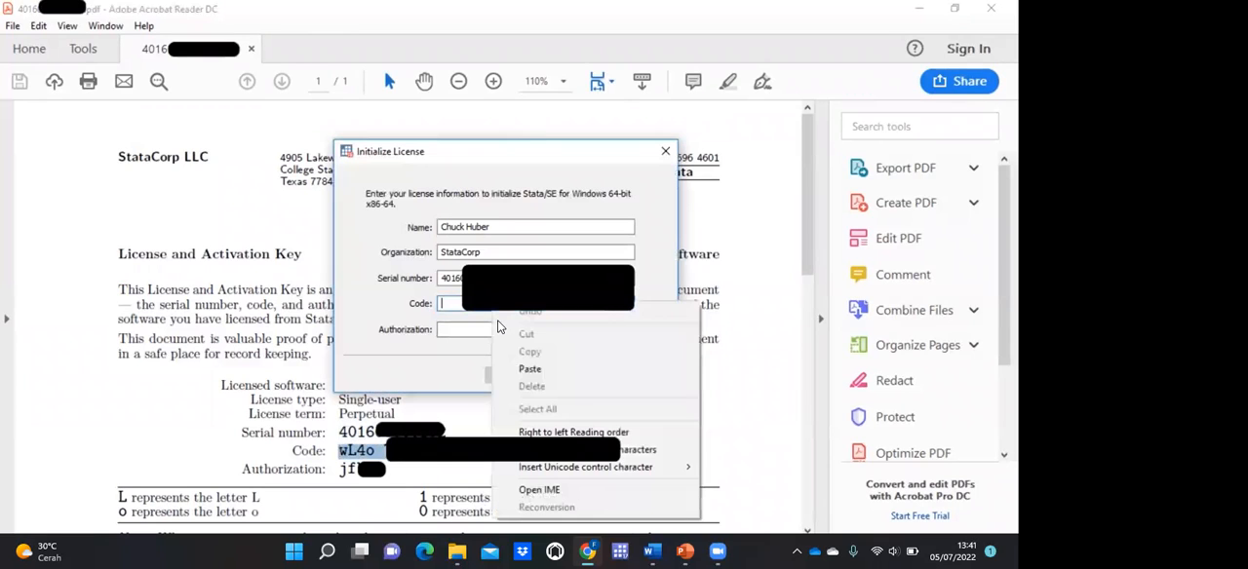
pyautogui.click(530, 369)
pyautogui.press('Tab')
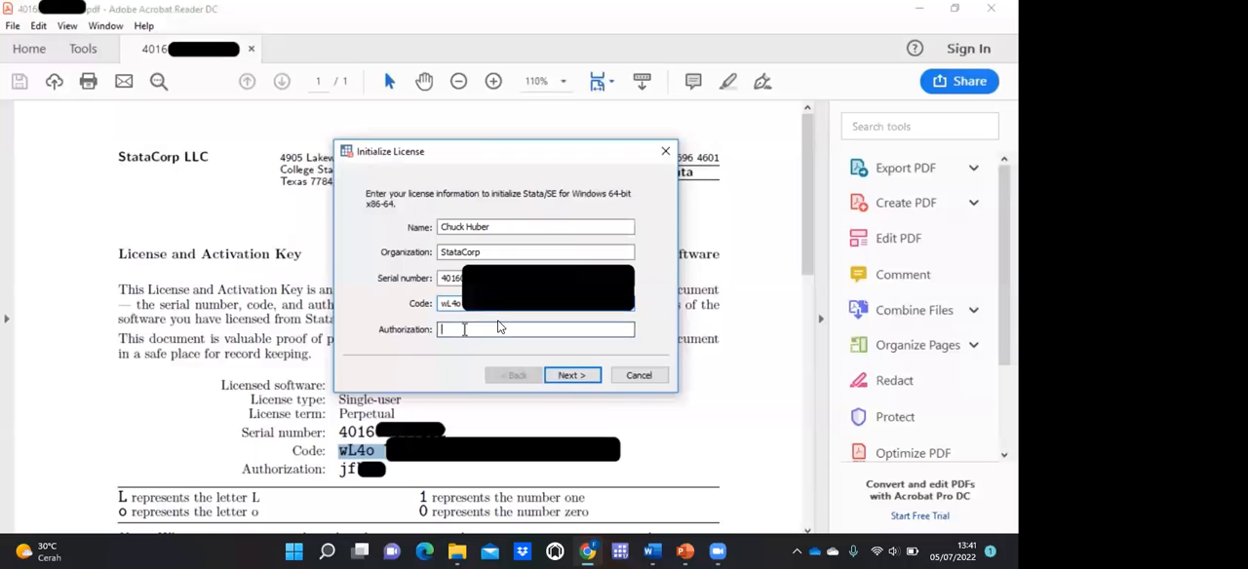
# Step: Copy the authorization from the license PDF into Stata's Authorization field and finish the initialization with Register Stata online enabled
pyautogui.click(348, 455)
pyautogui.moveTo(339, 470); pyautogui.dragTo(365, 469)
pyautogui.rightClick(379, 474)
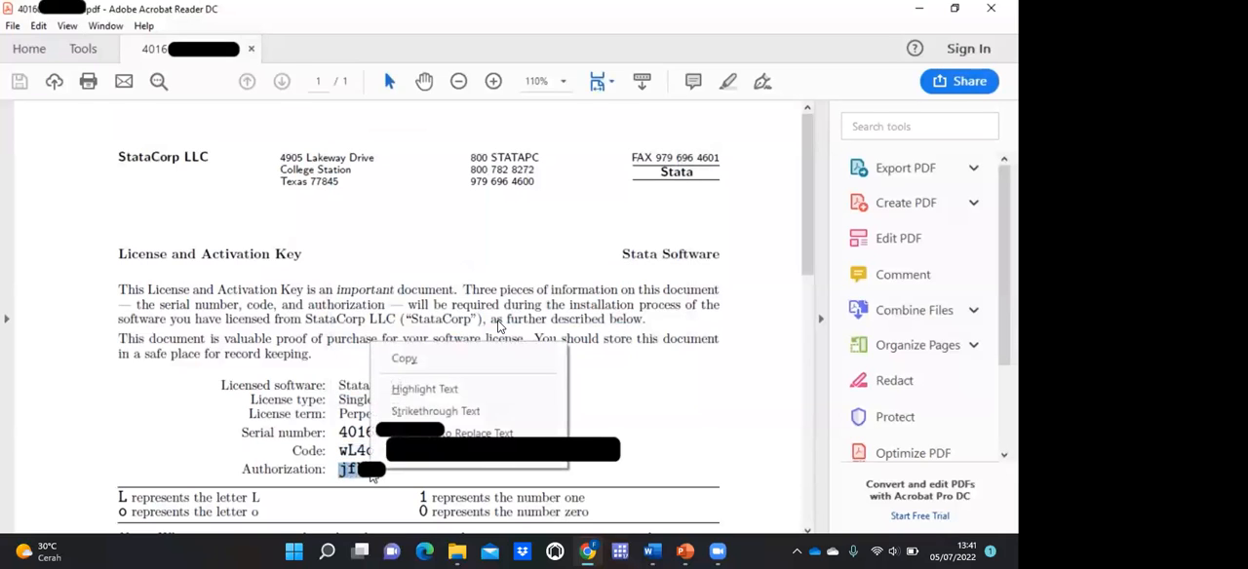
pyautogui.click(404, 360)
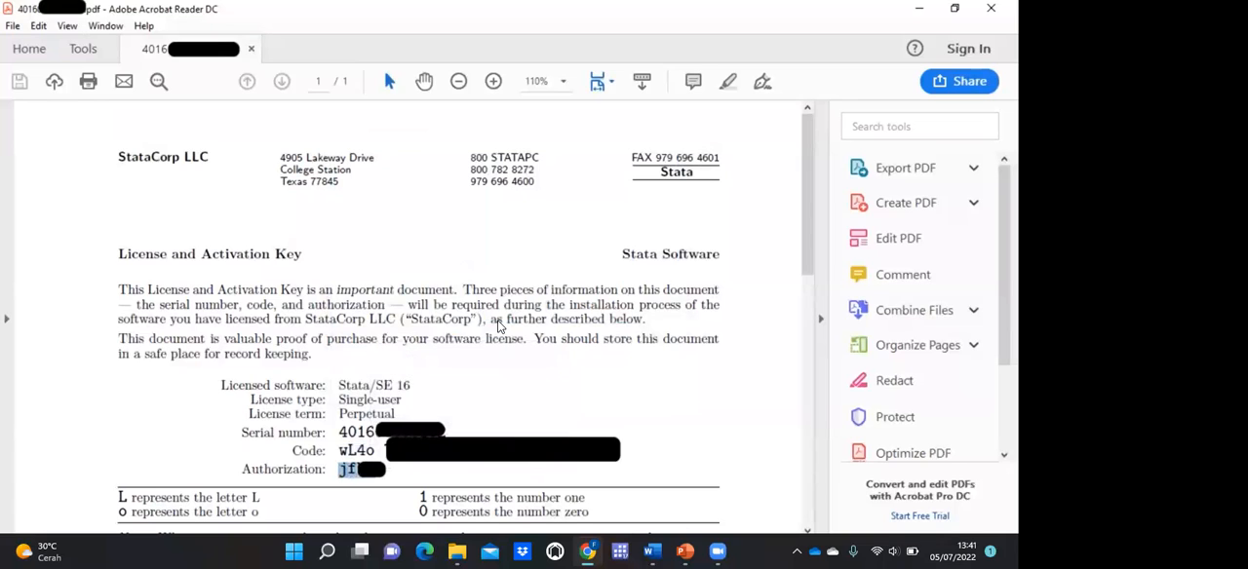
pyautogui.hotkey('alt', 'Tab')
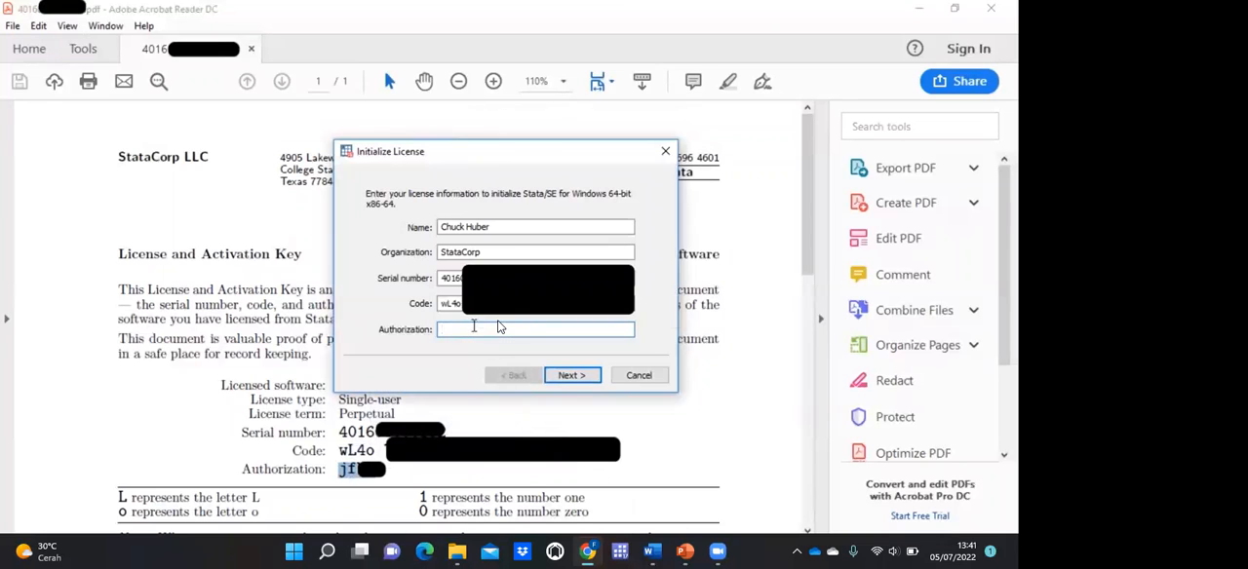
pyautogui.rightClick(498, 327)
pyautogui.click(507, 177)
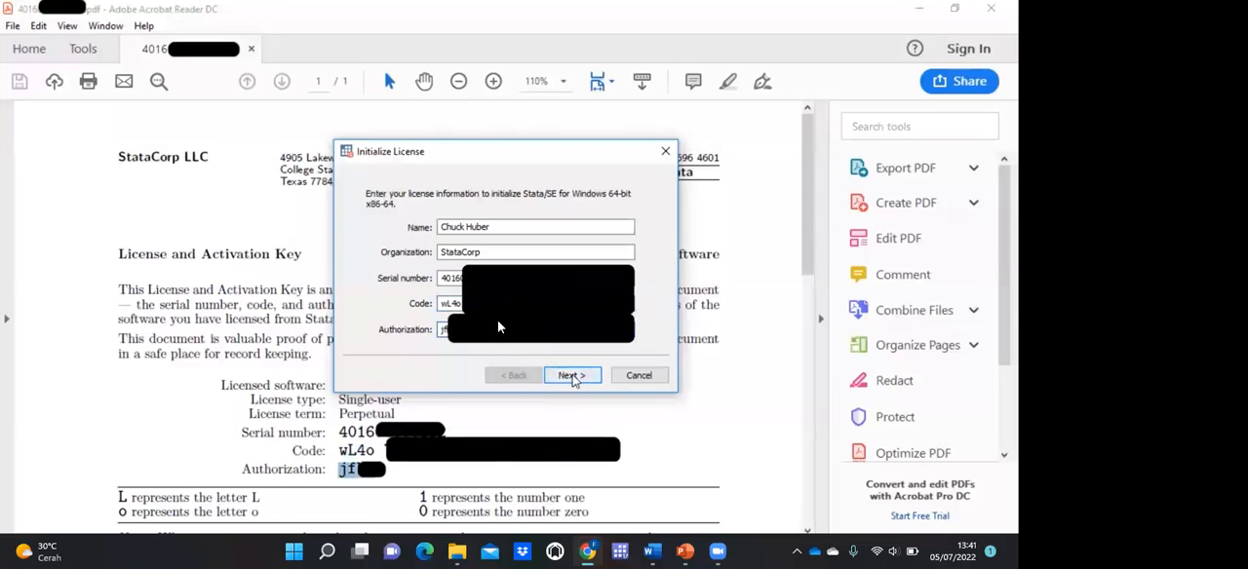
pyautogui.click(573, 377)
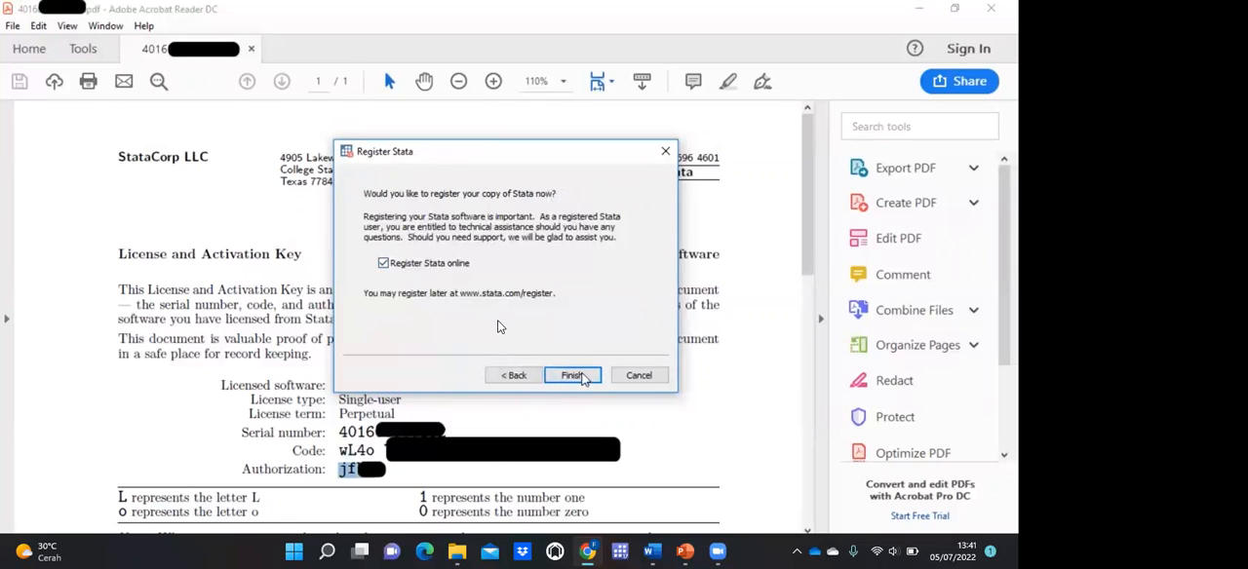
pyautogui.click(583, 376)
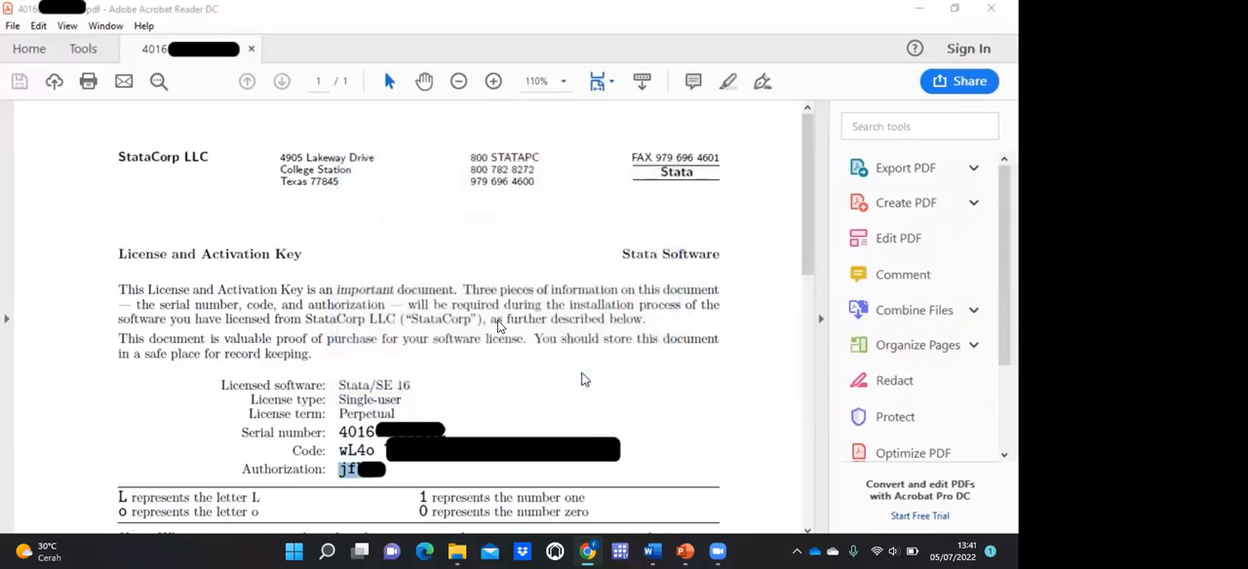